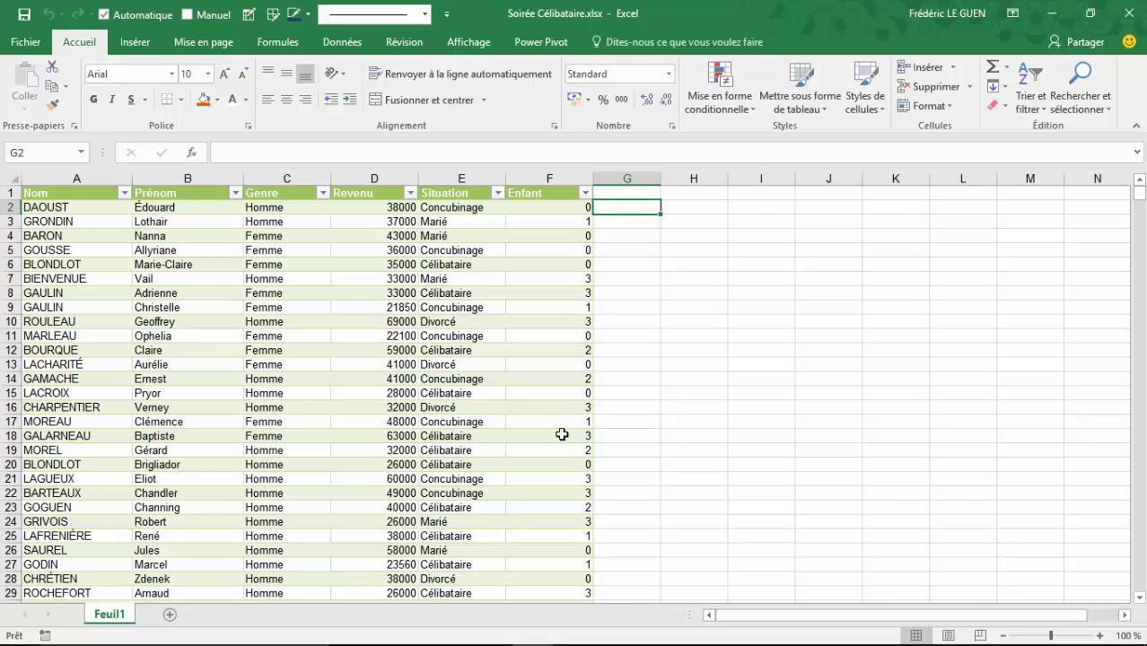
text(=)
key(Left)
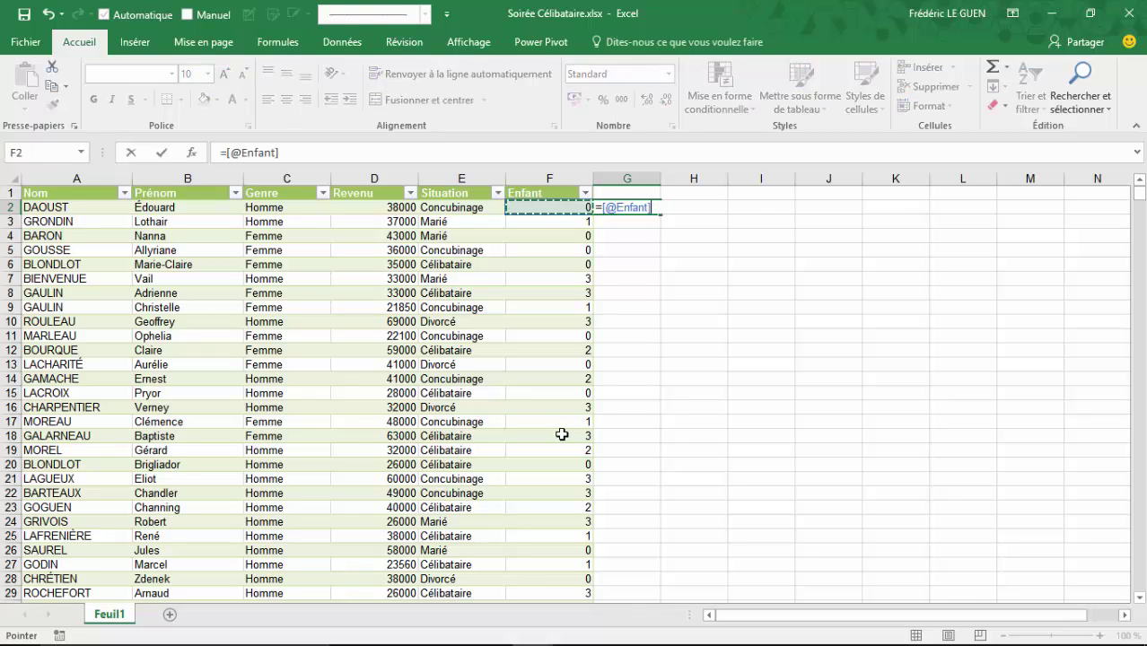
key(Left)
key(Left)
key(Left)
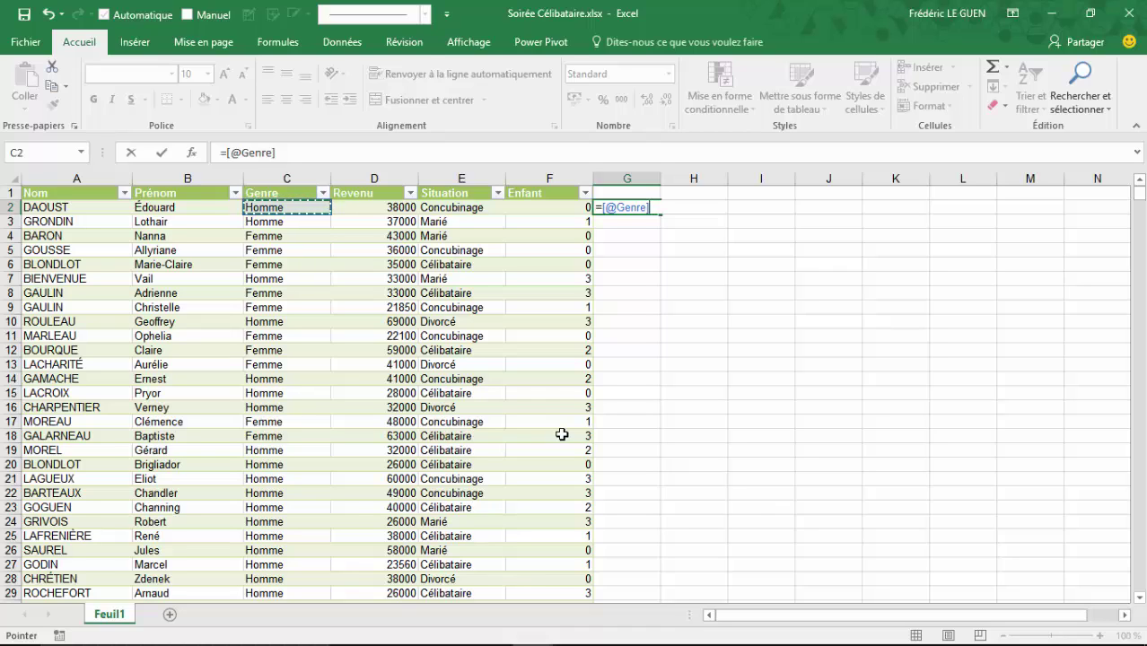
text(="Homme)
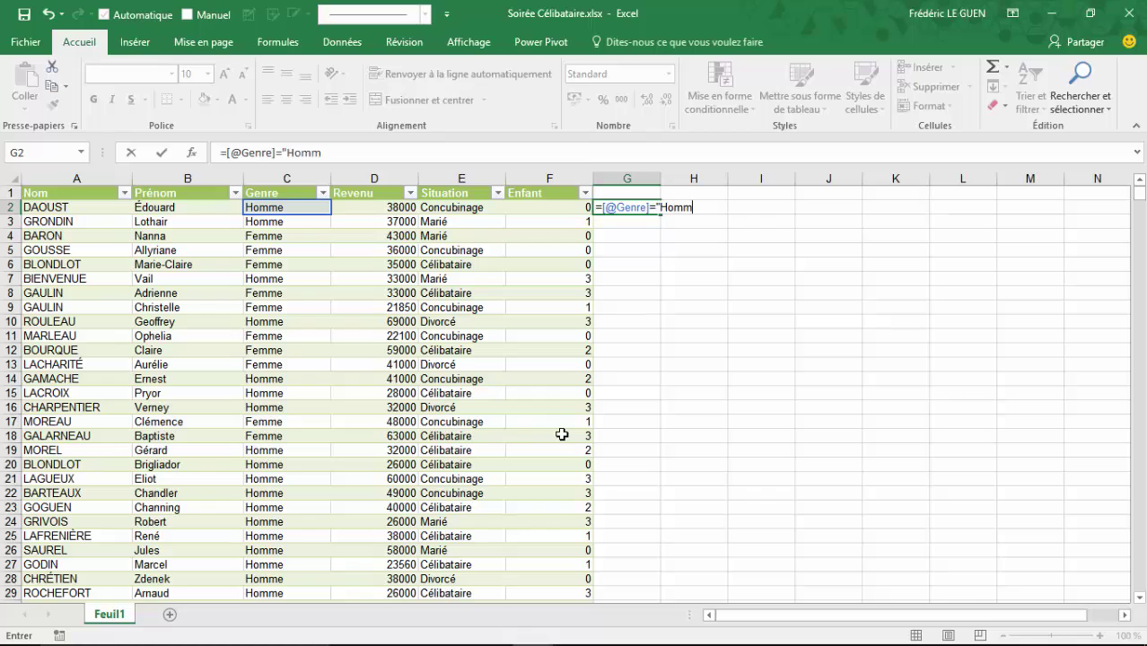
text(")
key(Return)
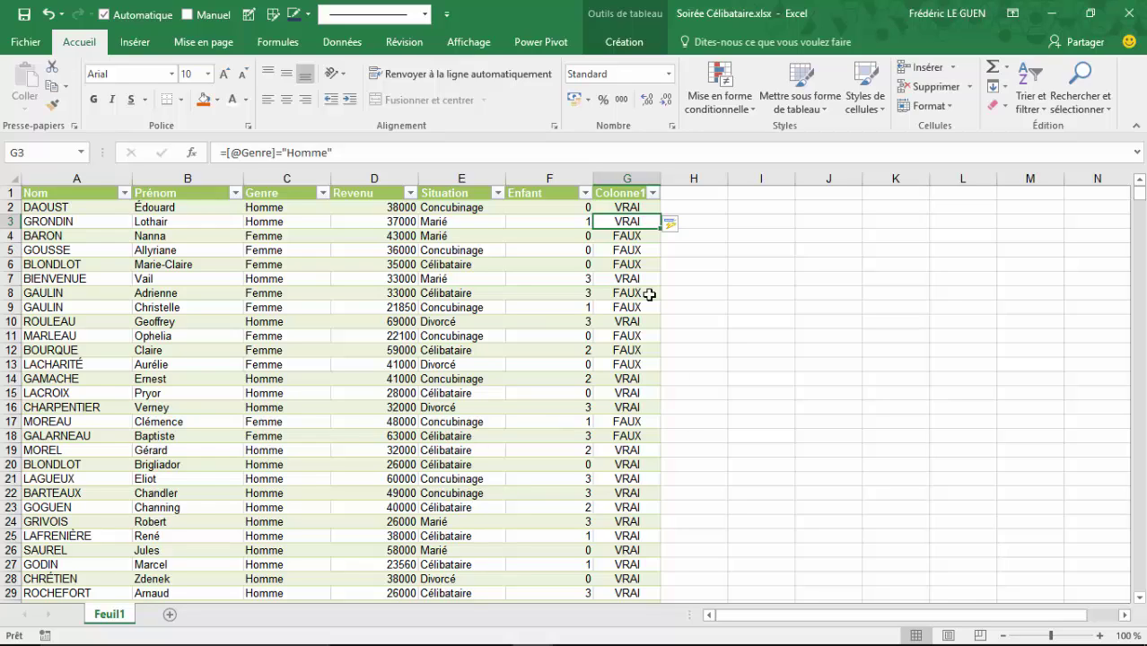
click(623, 206)
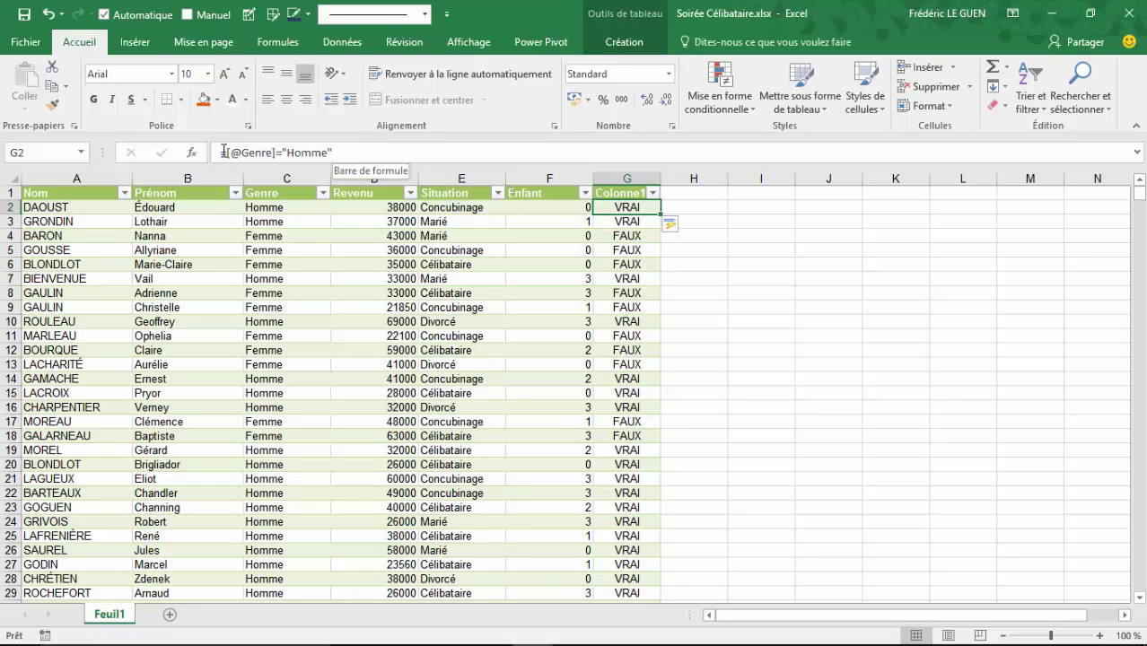
click(228, 152)
text(E)
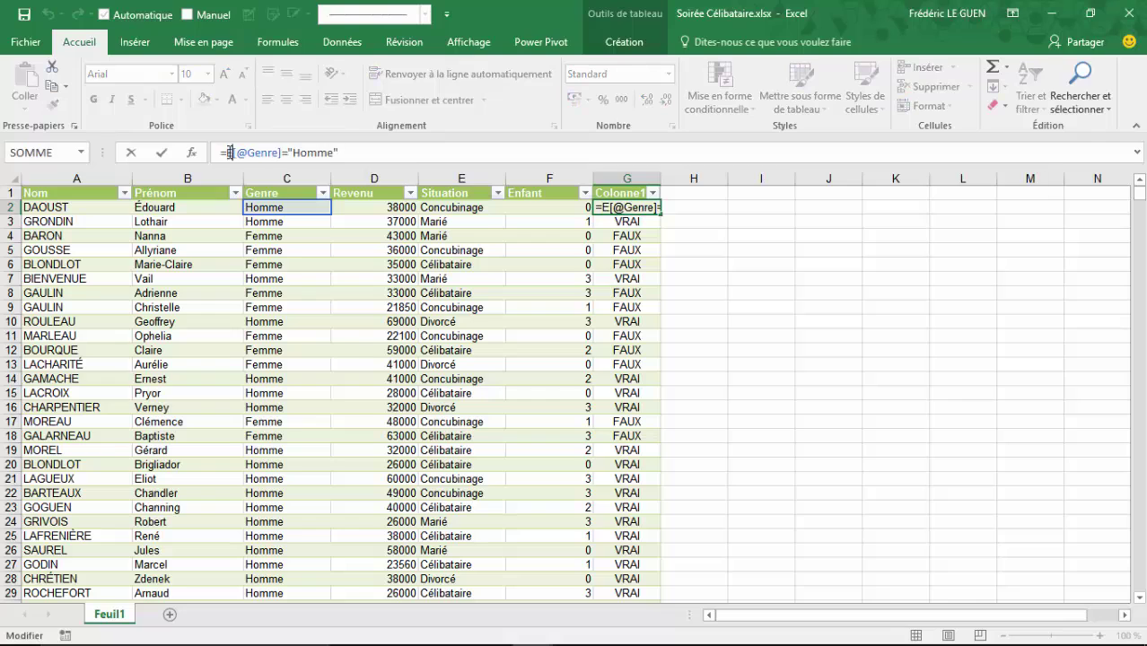
text(T()
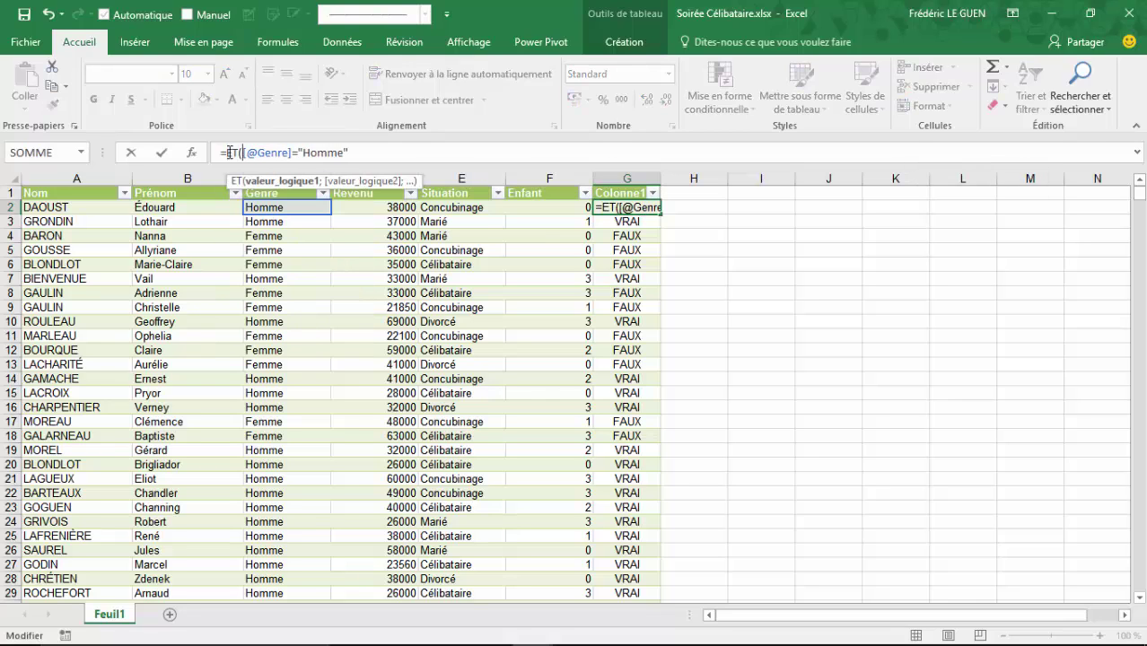
click(352, 150)
text(;)
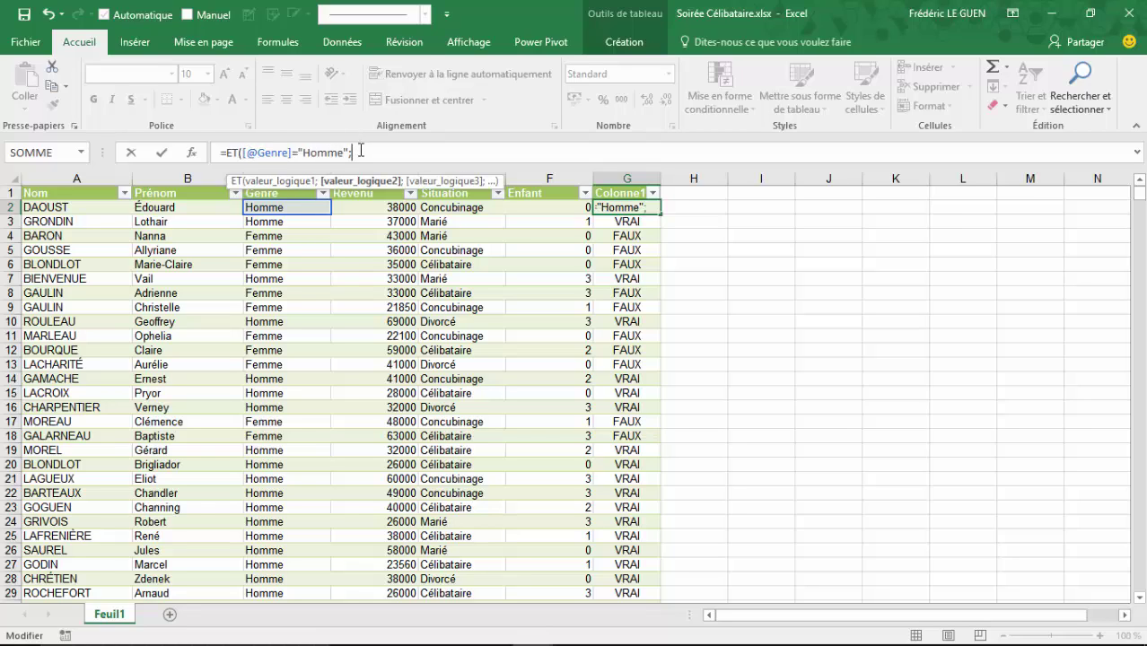
click(453, 209)
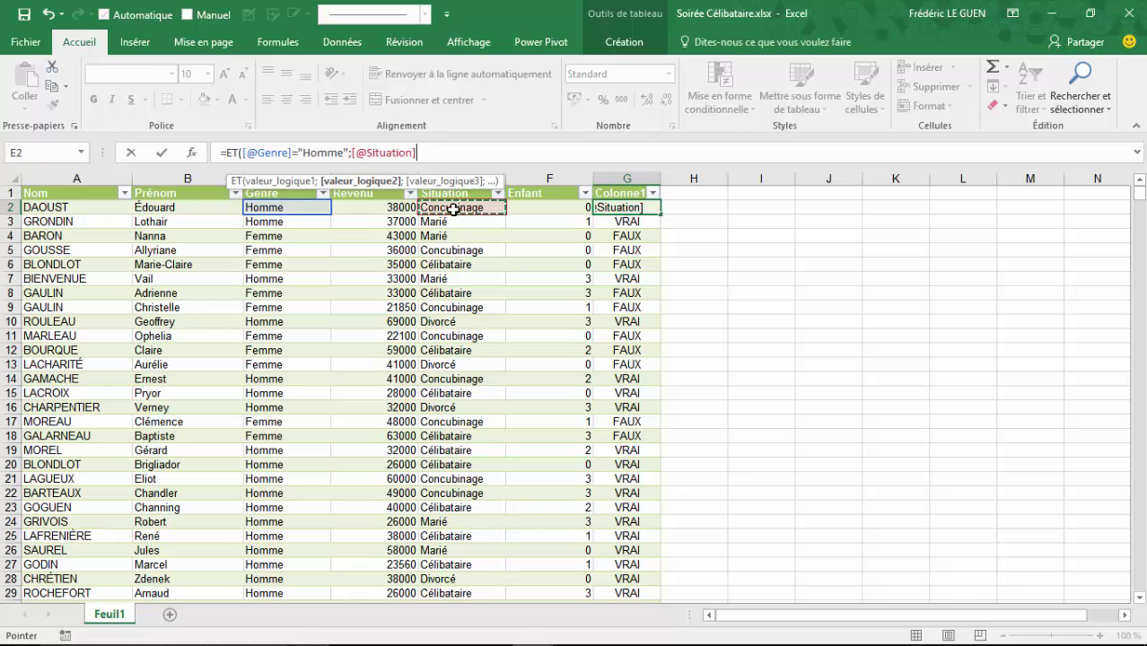
text(=)
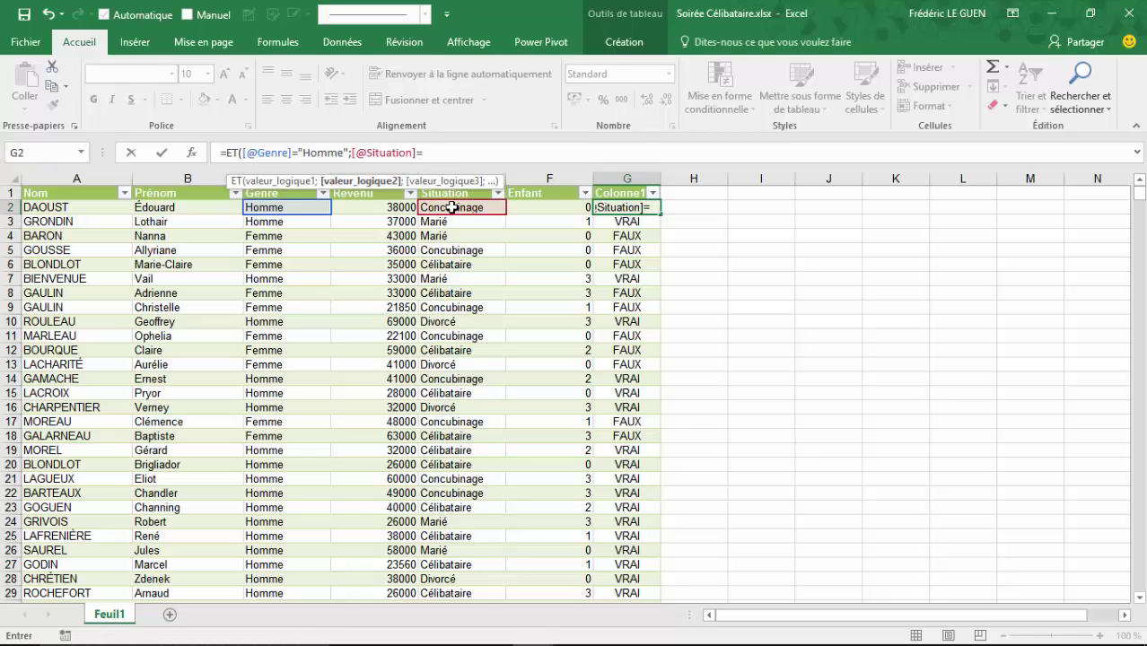
text("Cél)
text(ibata)
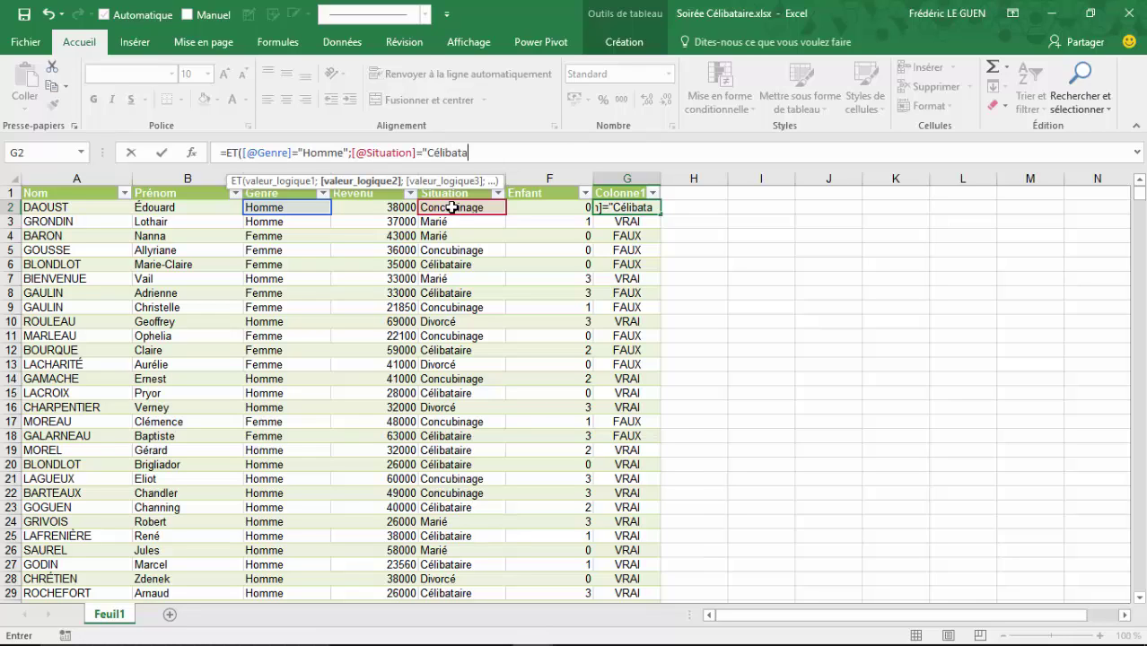
text(ire")
text())
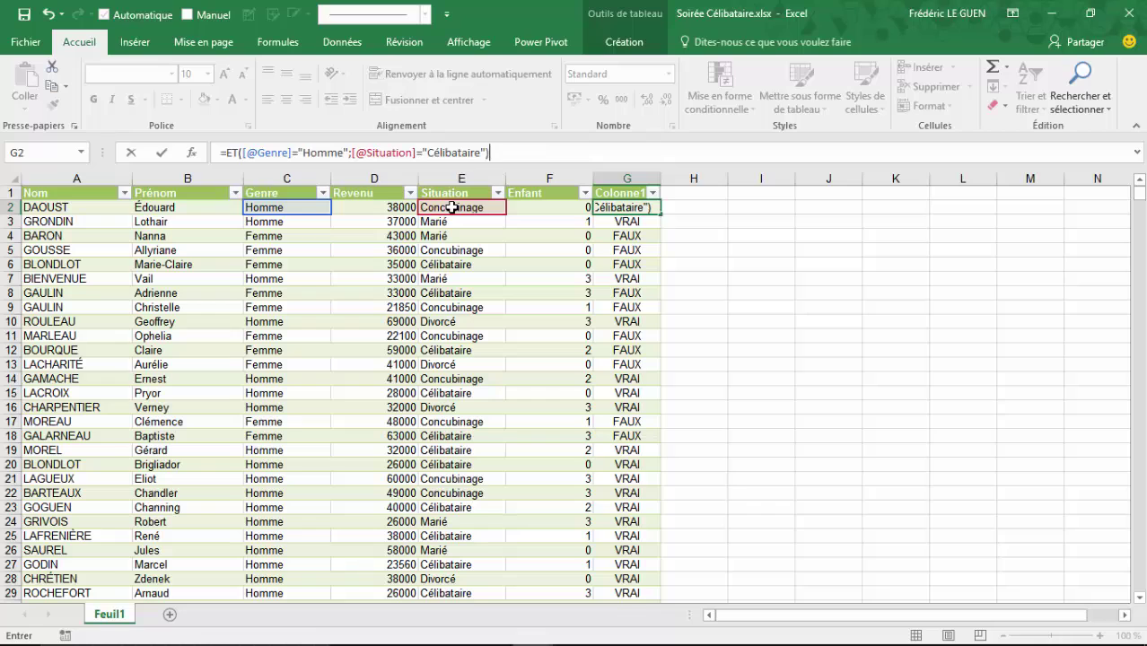
key(Return)
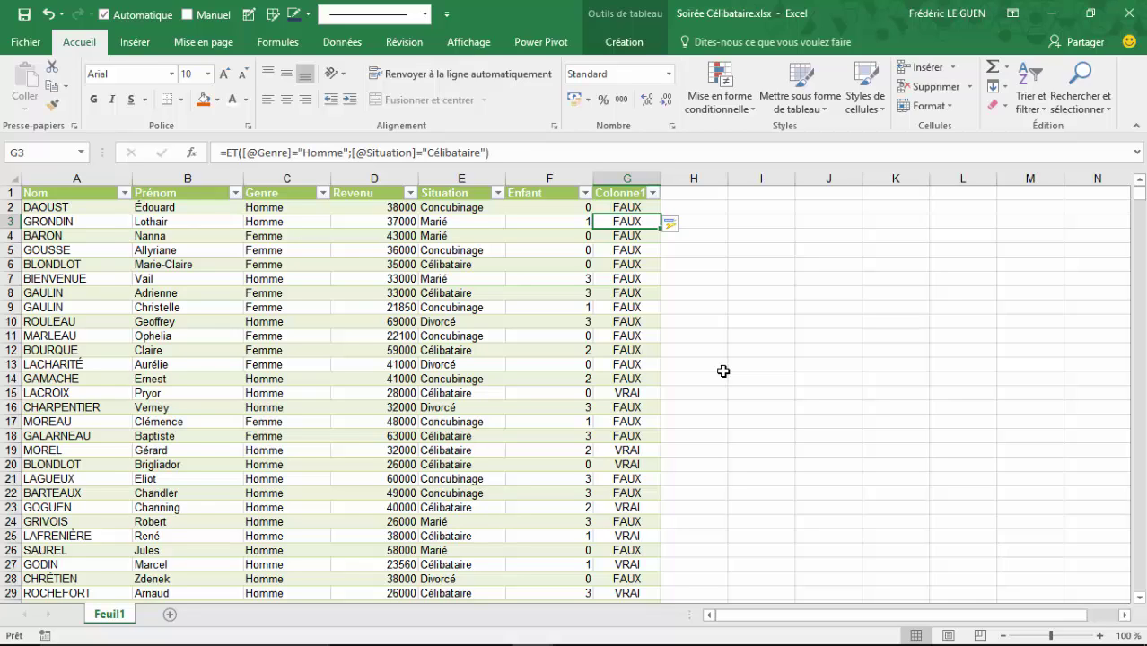
click(622, 208)
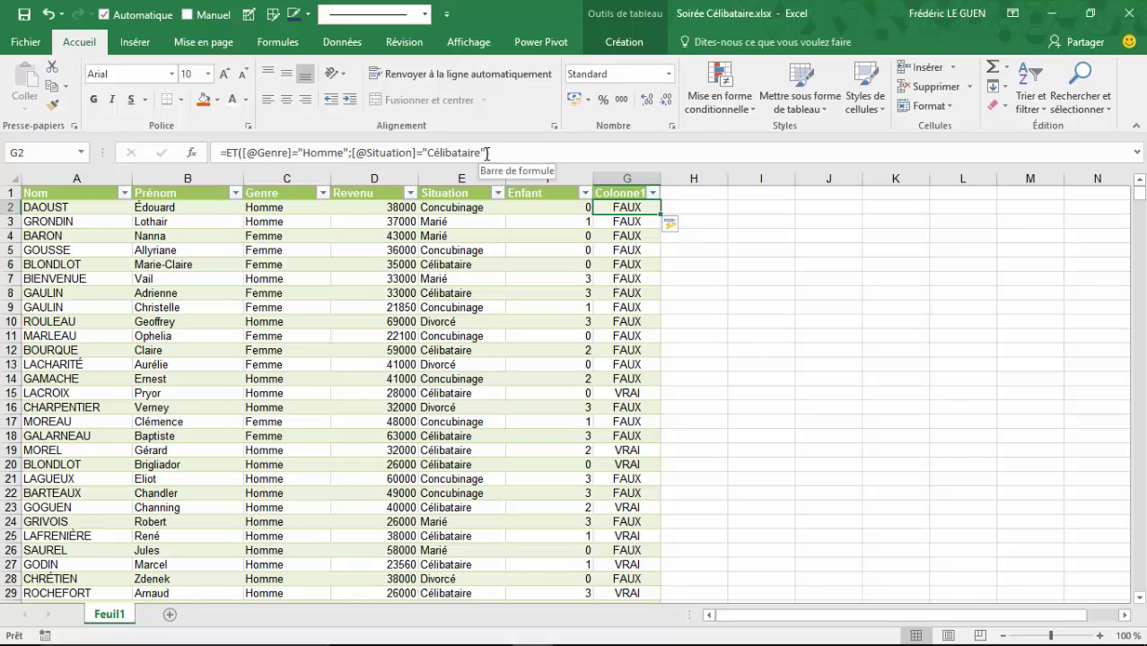
click(486, 153)
text(;))
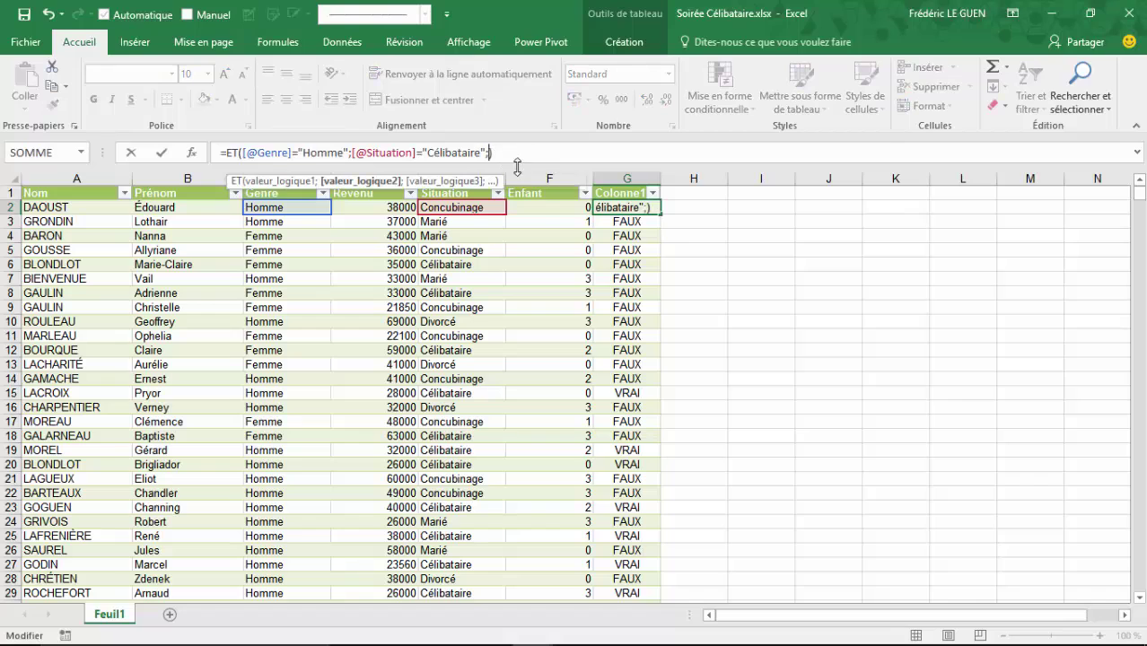
click(547, 210)
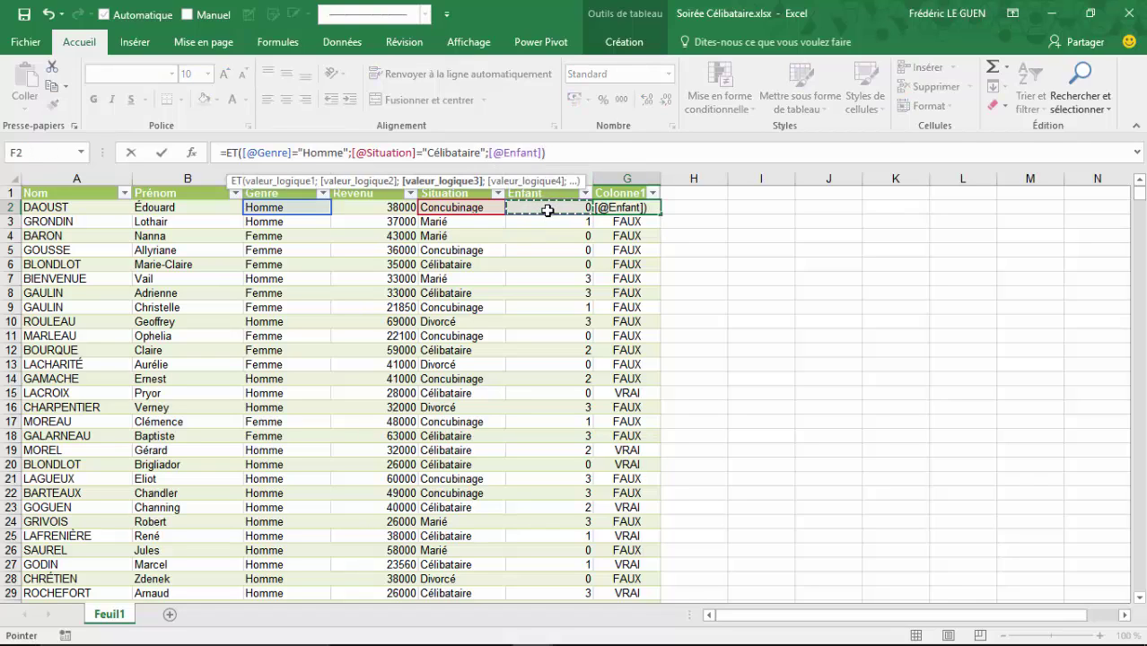
text(=0)
key(Return)
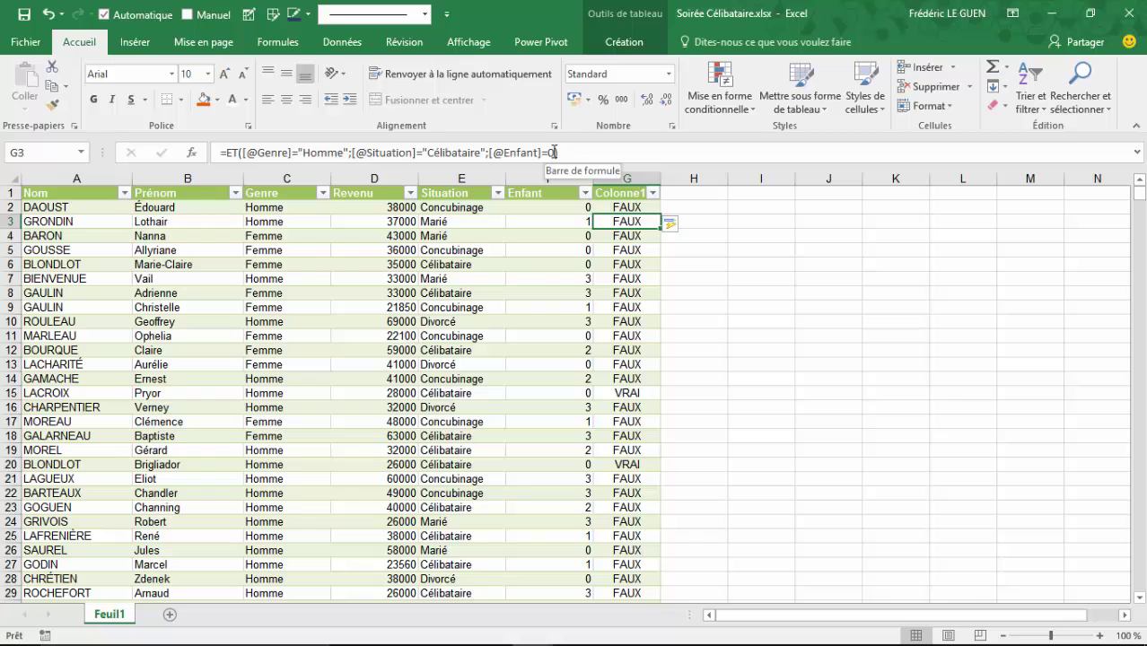
click(553, 152)
text(;)
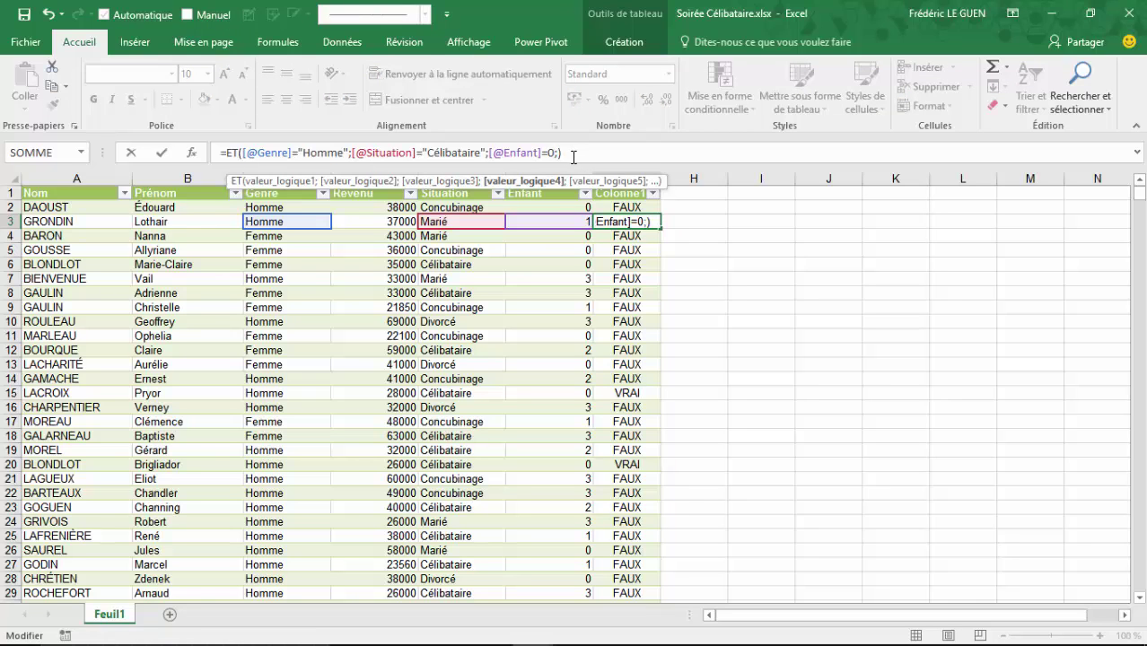
click(387, 220)
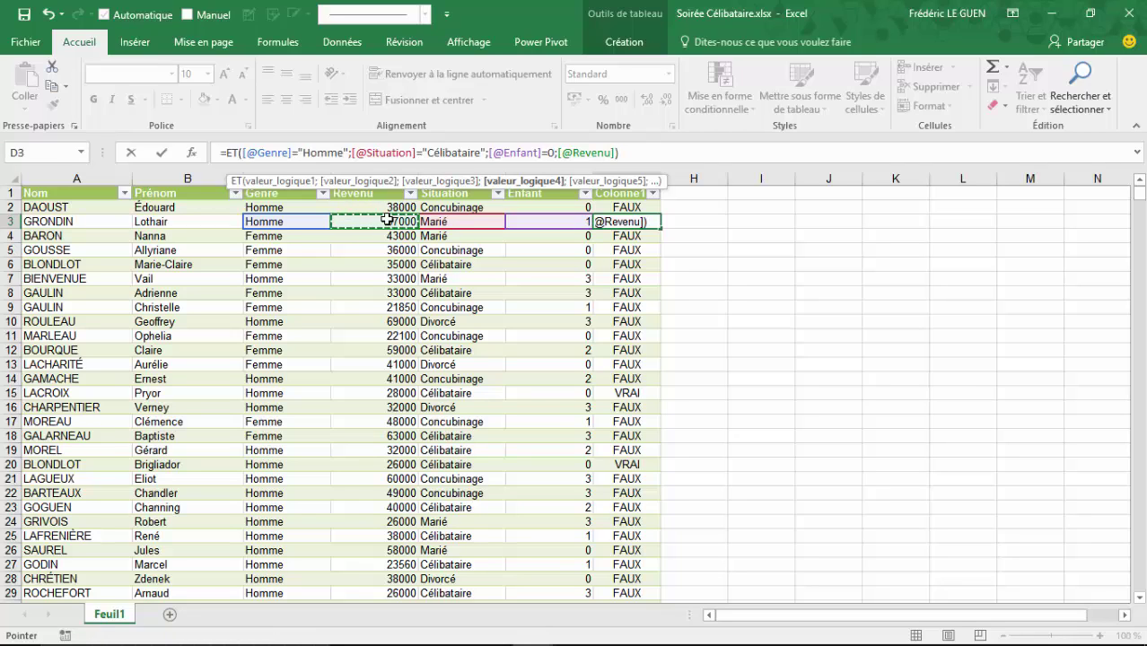
text(>400)
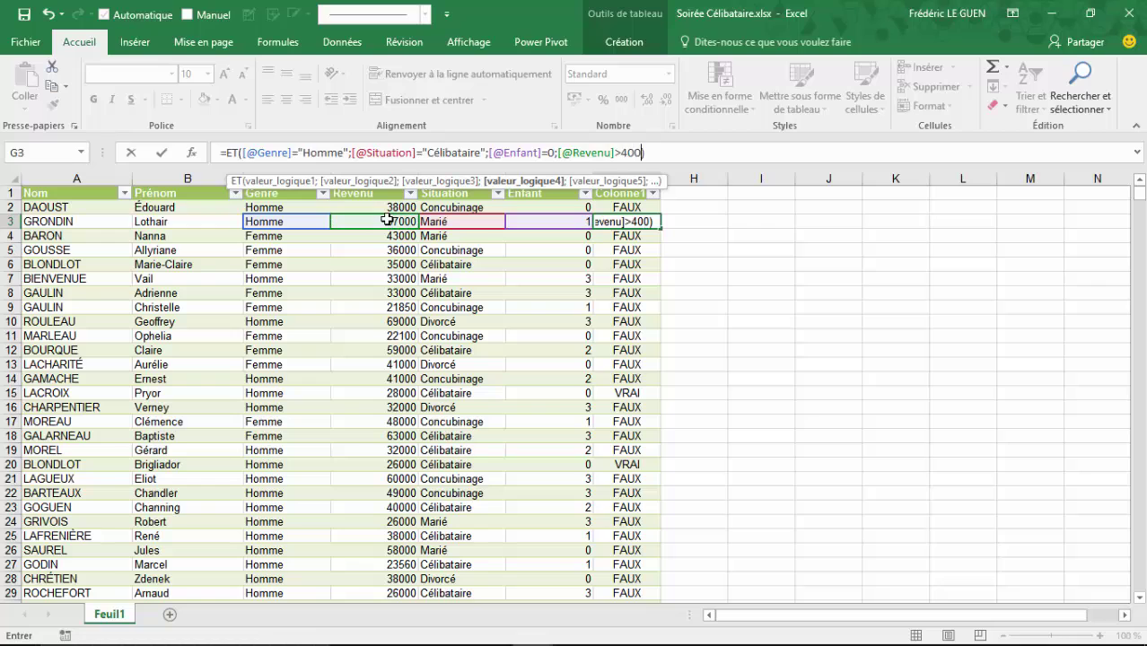
text(00)
key(Return)
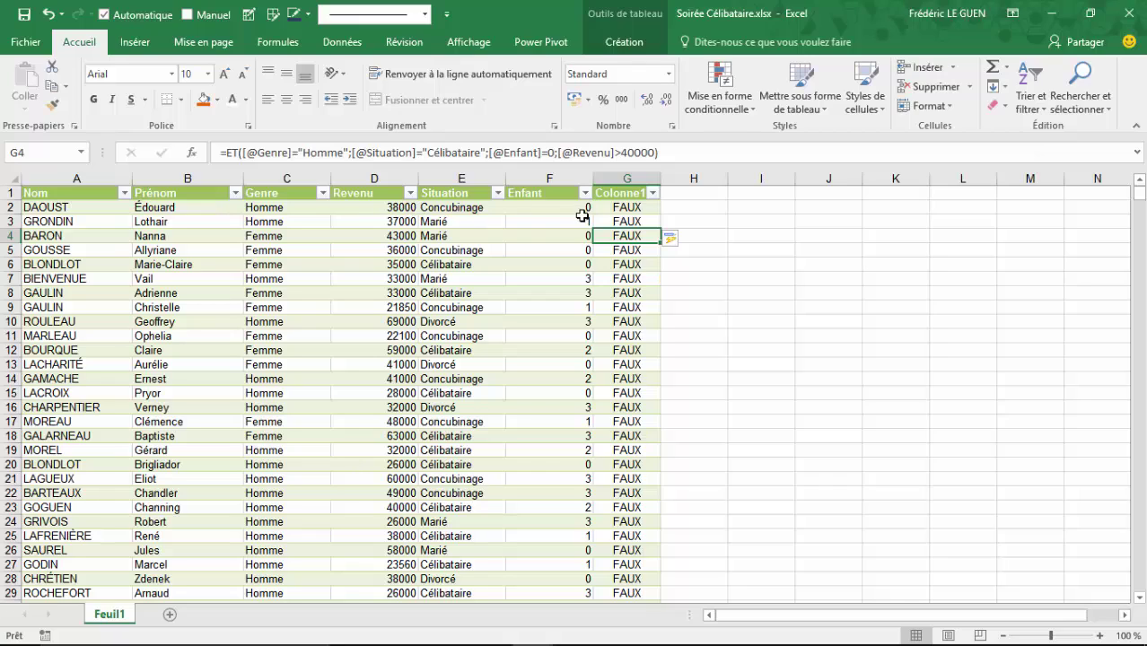
scroll(635, 290, down, 3)
scroll(636, 290, down, 6)
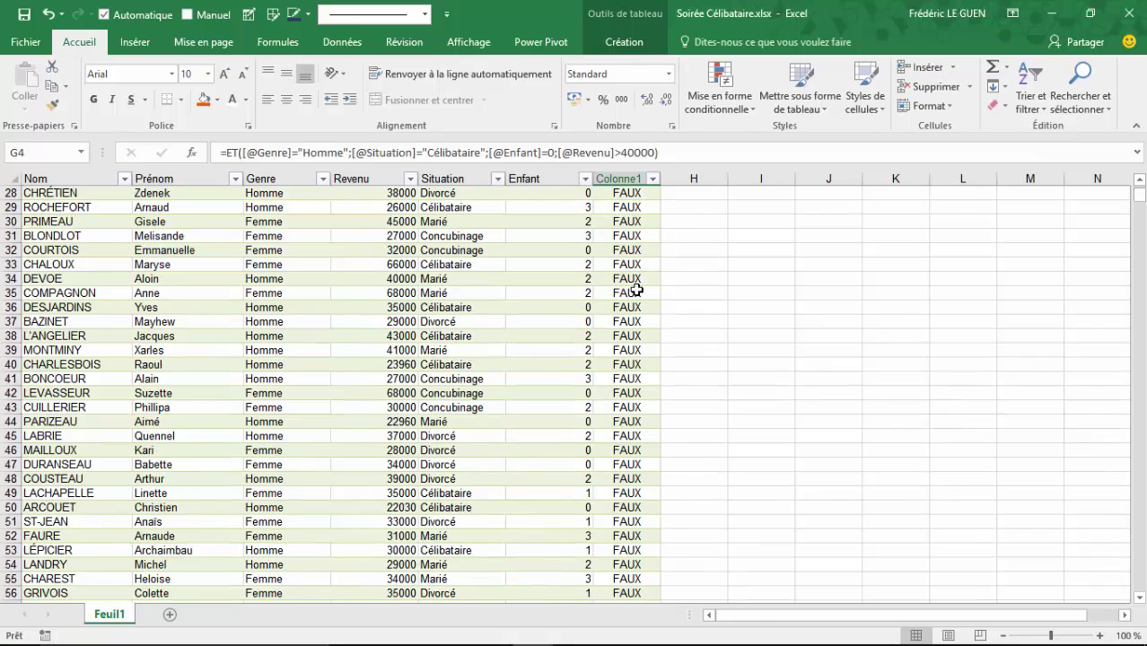
scroll(635, 290, down, 3)
scroll(635, 290, down, 6)
scroll(635, 290, down, 3)
scroll(635, 290, down, 6)
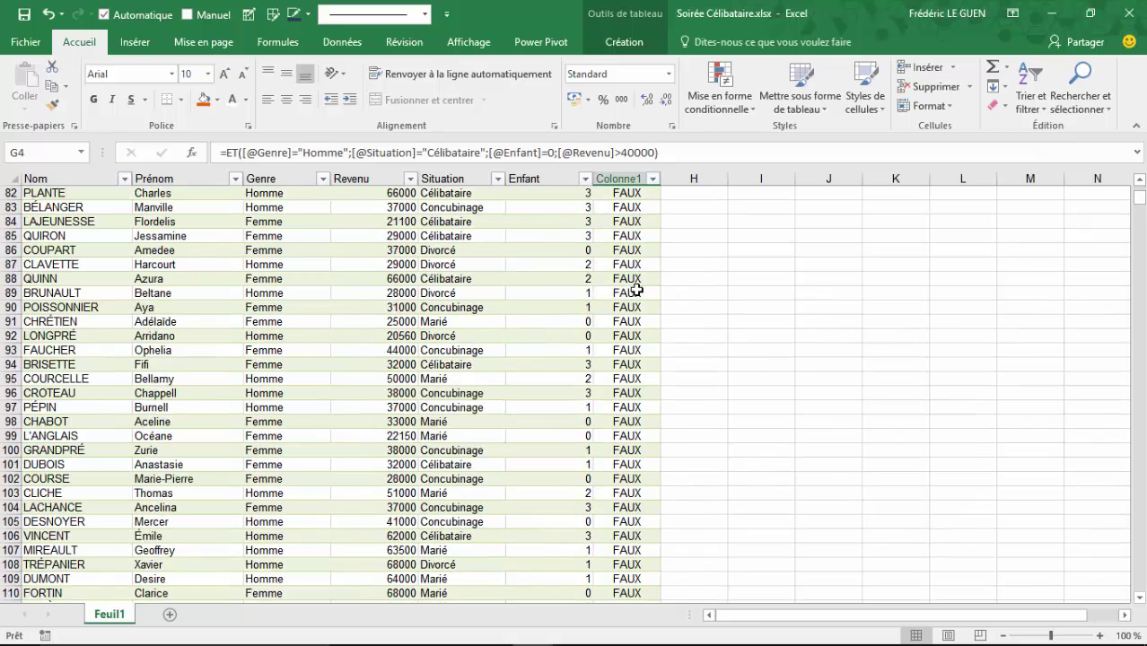
scroll(635, 290, down, 3)
click(653, 180)
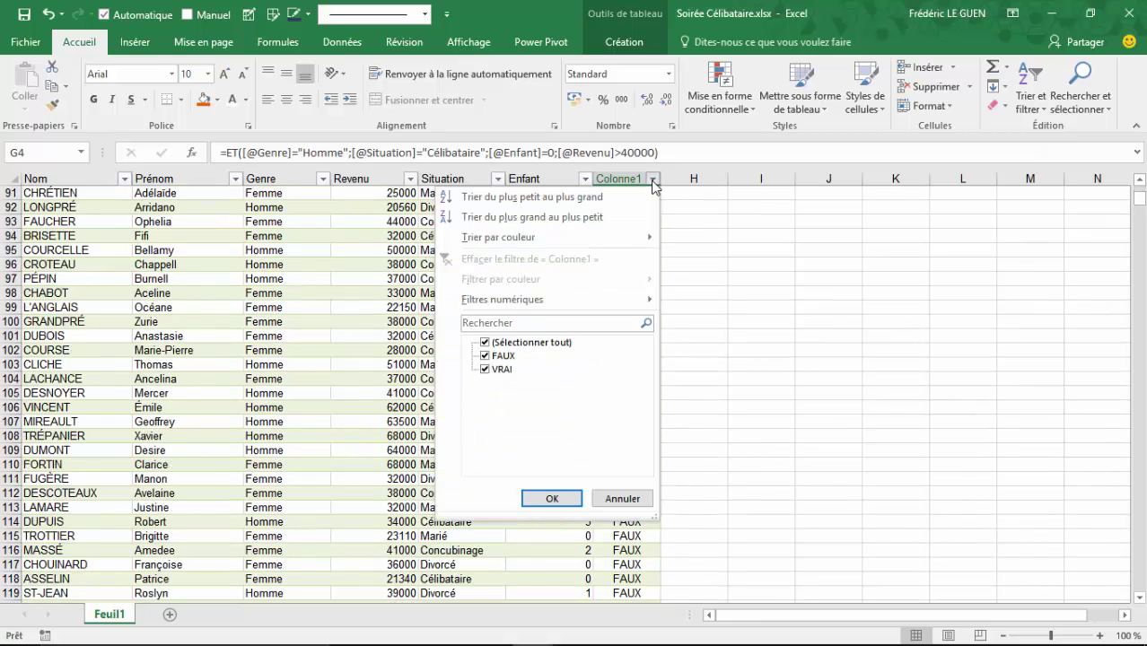
click(485, 357)
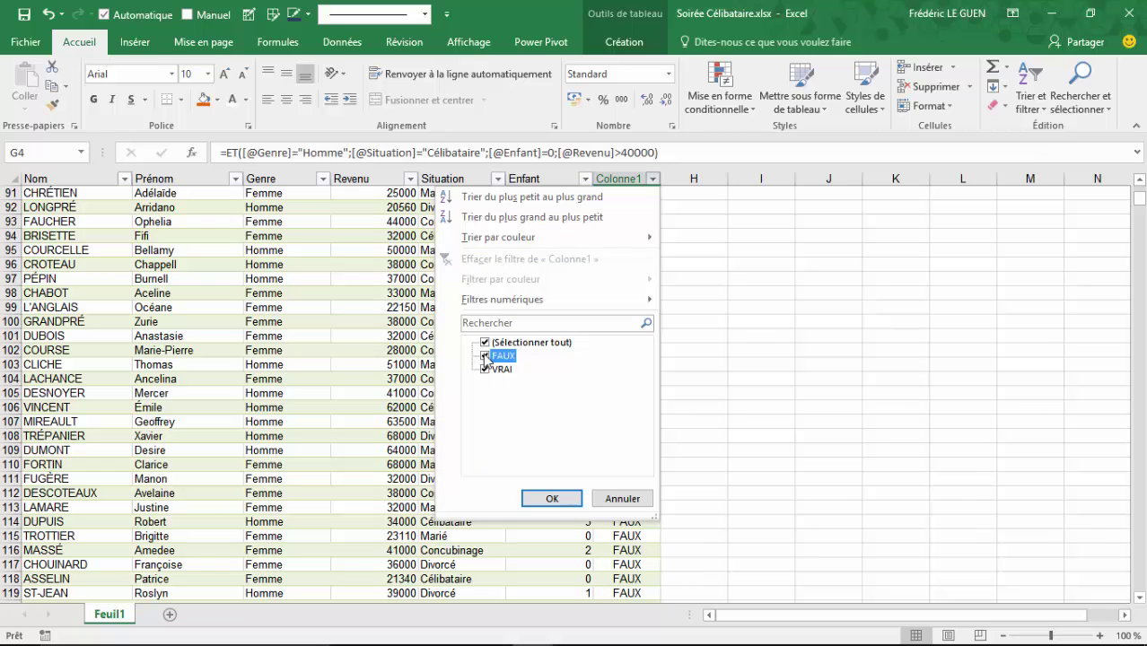
click(556, 498)
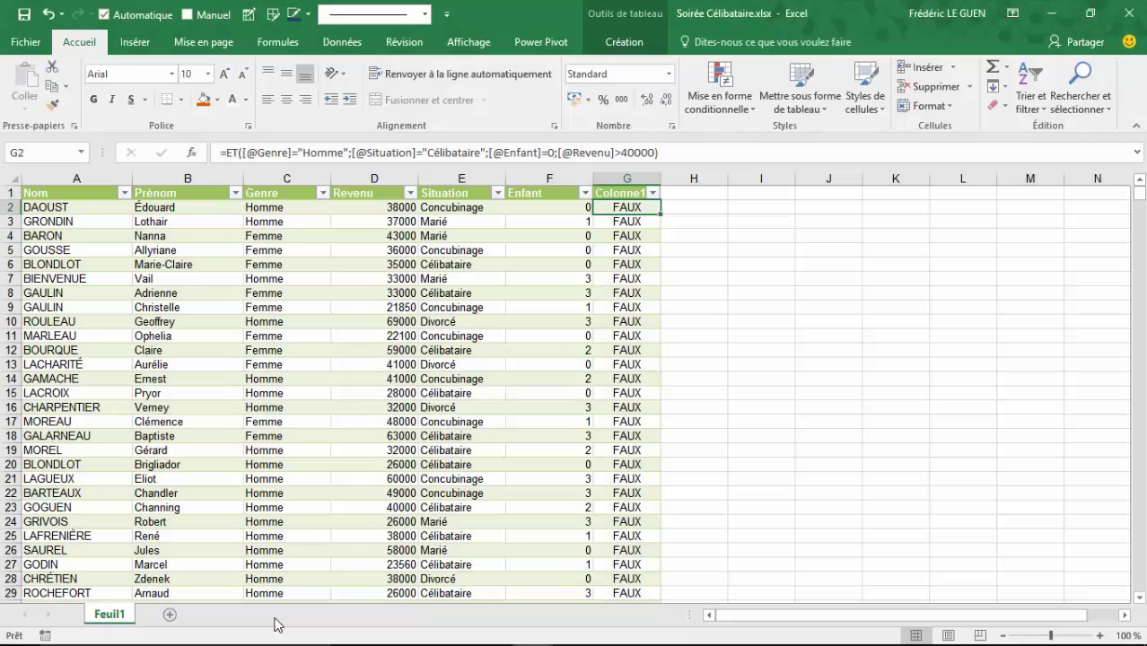
Clear the existing formulas from column G and reselect G2
key(ctrl+shift+Down)
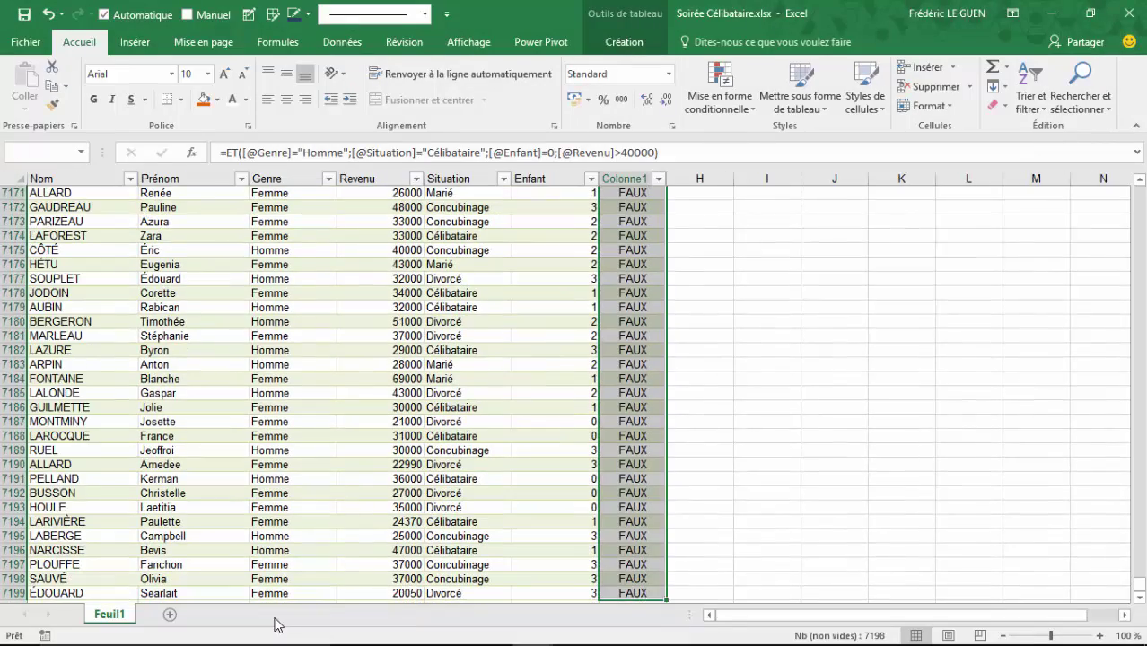
key(Delete)
scroll(277, 625, up, 1)
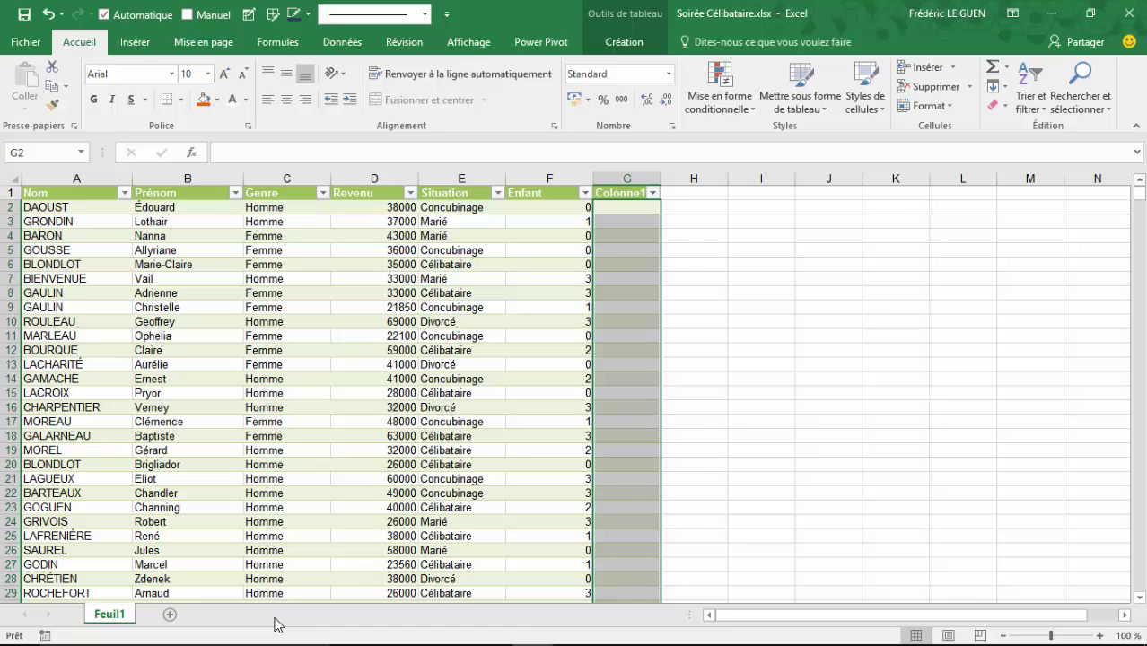
key(shift+Up)
key(shift+Up)
key(shift+Up)
text(=)
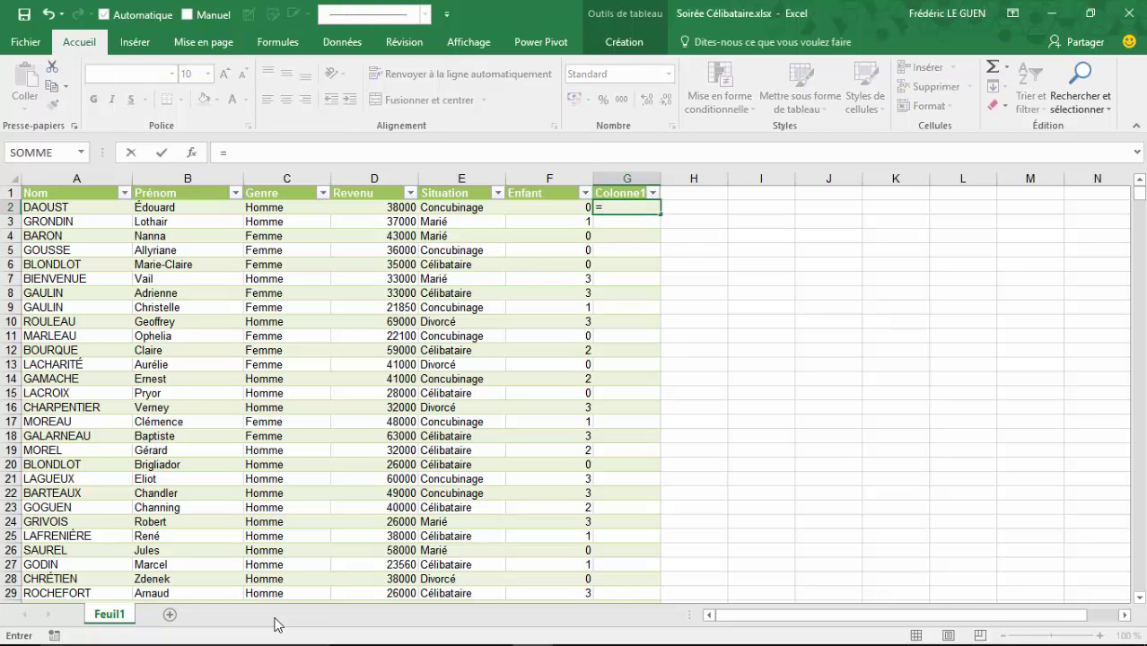
text(ET()
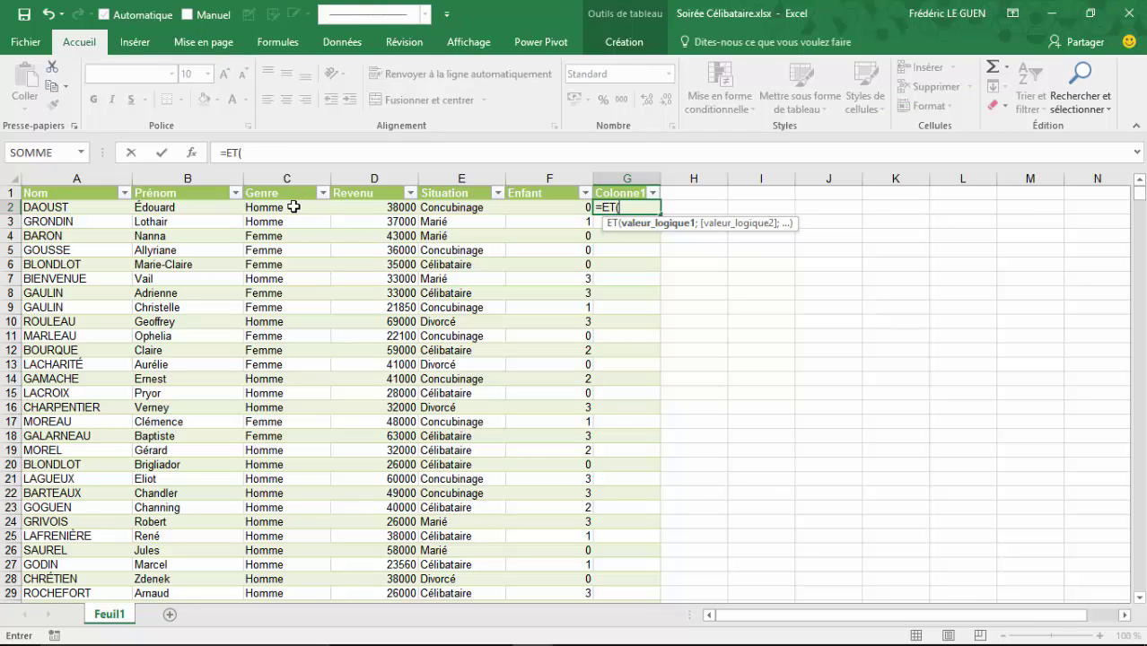
click(293, 207)
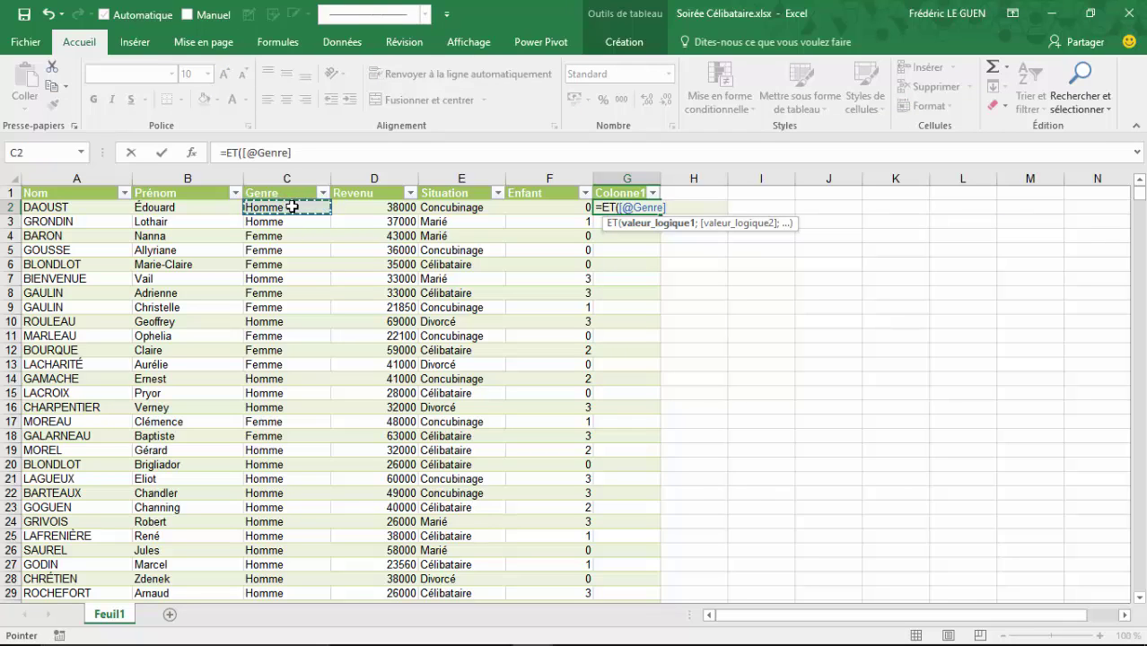
text(="Fe)
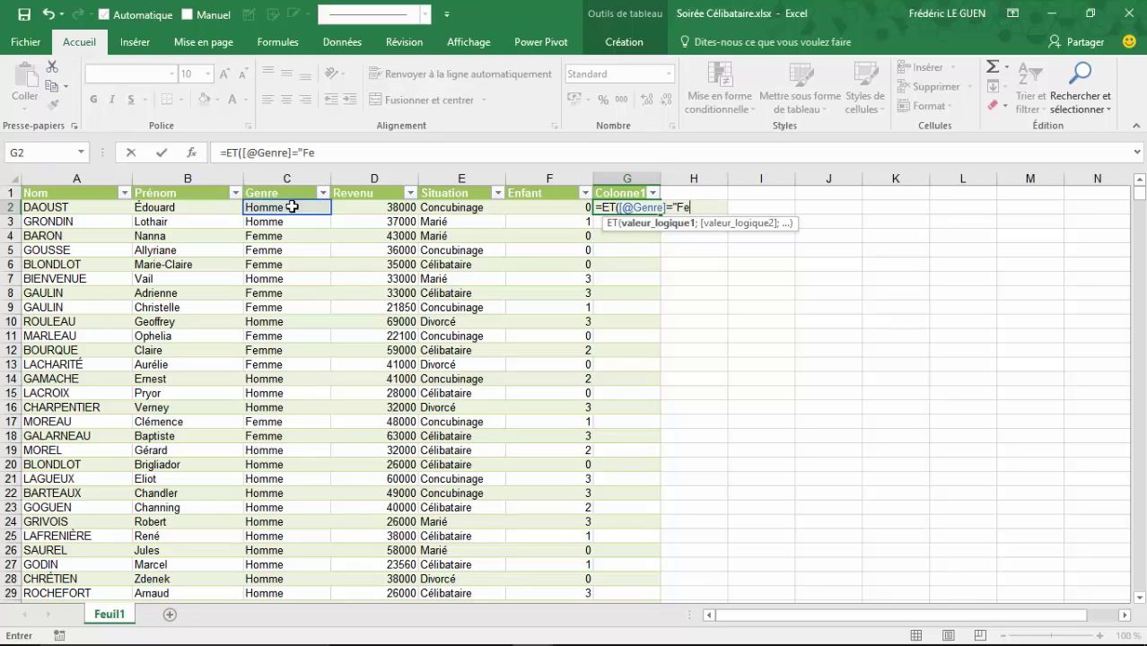
text(mme")
text(;)
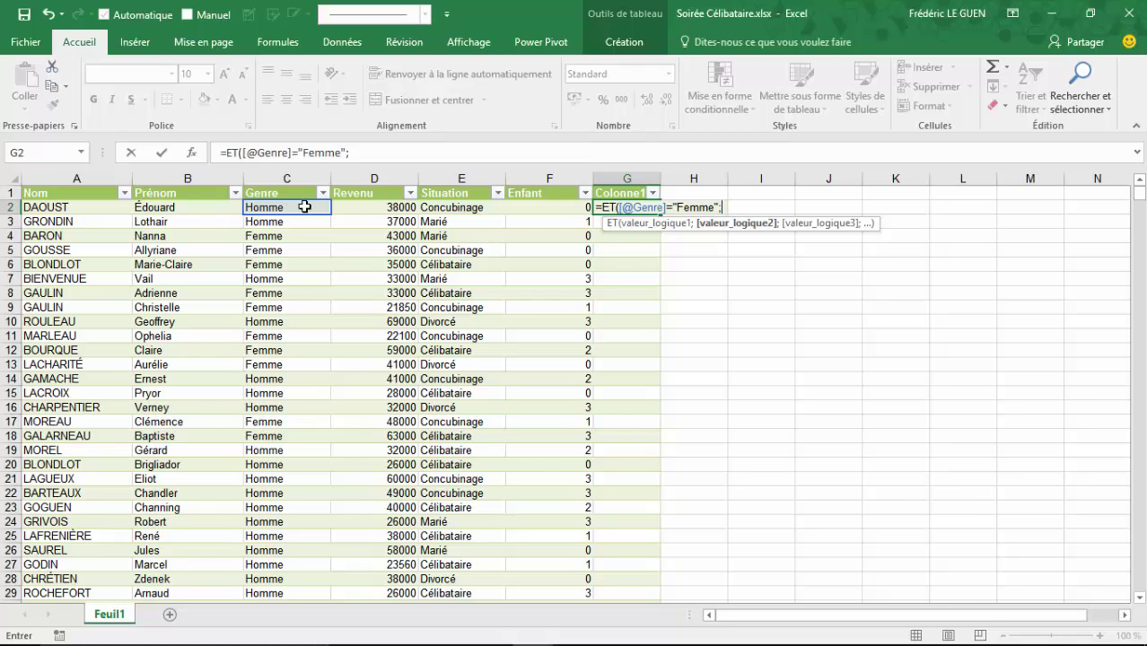
click(532, 208)
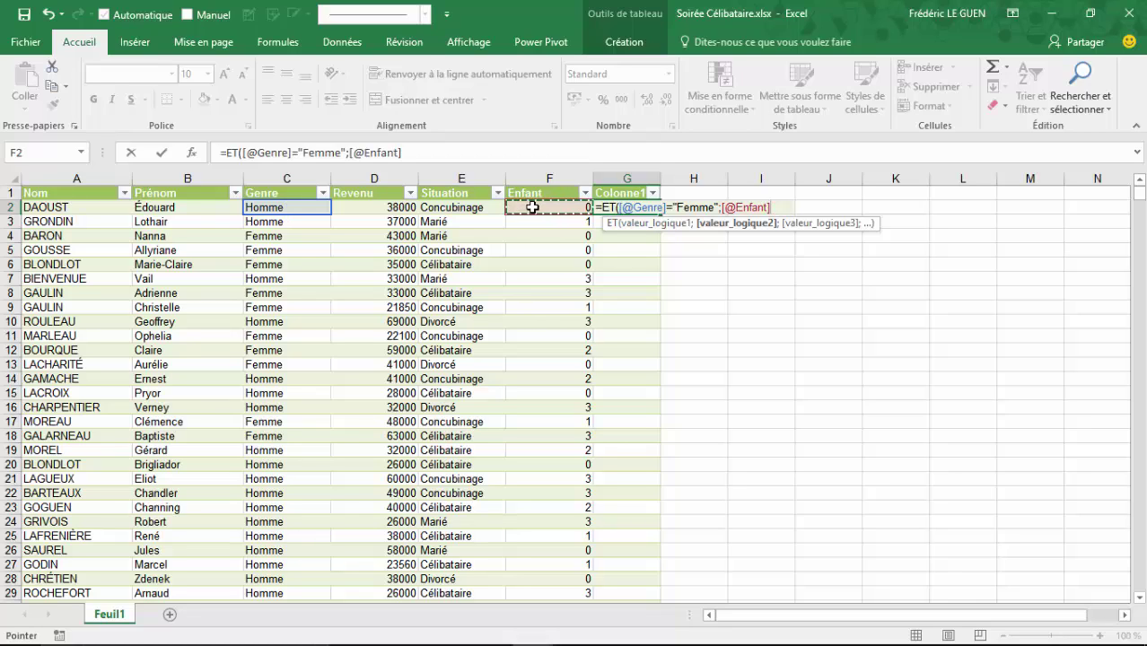
text(=0;)
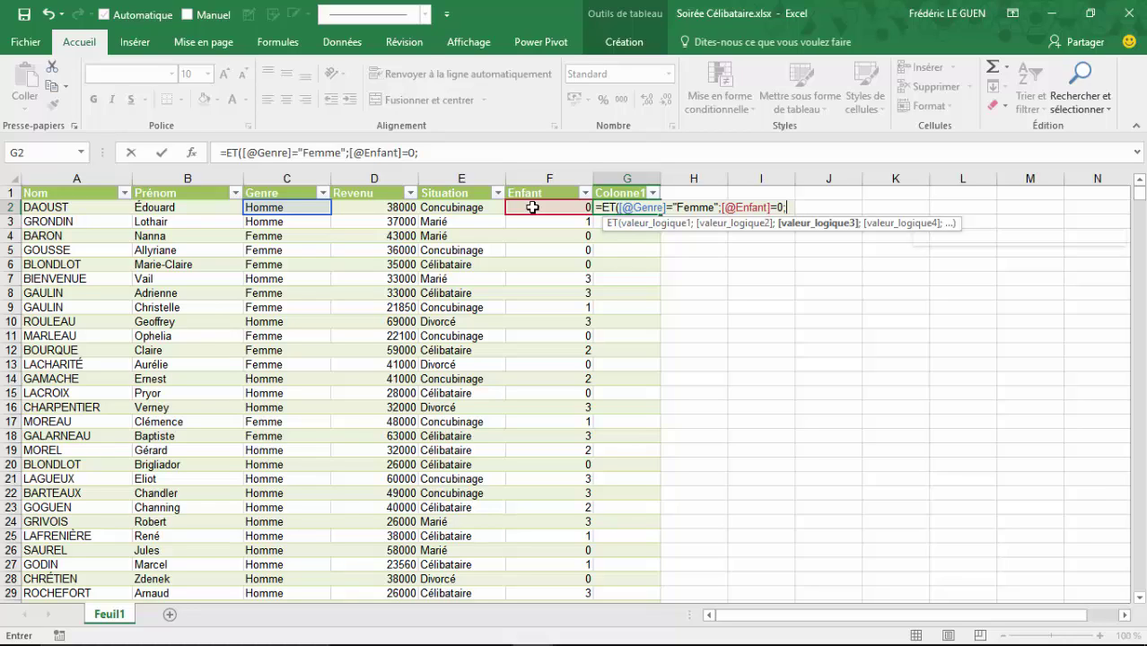
text(ou()
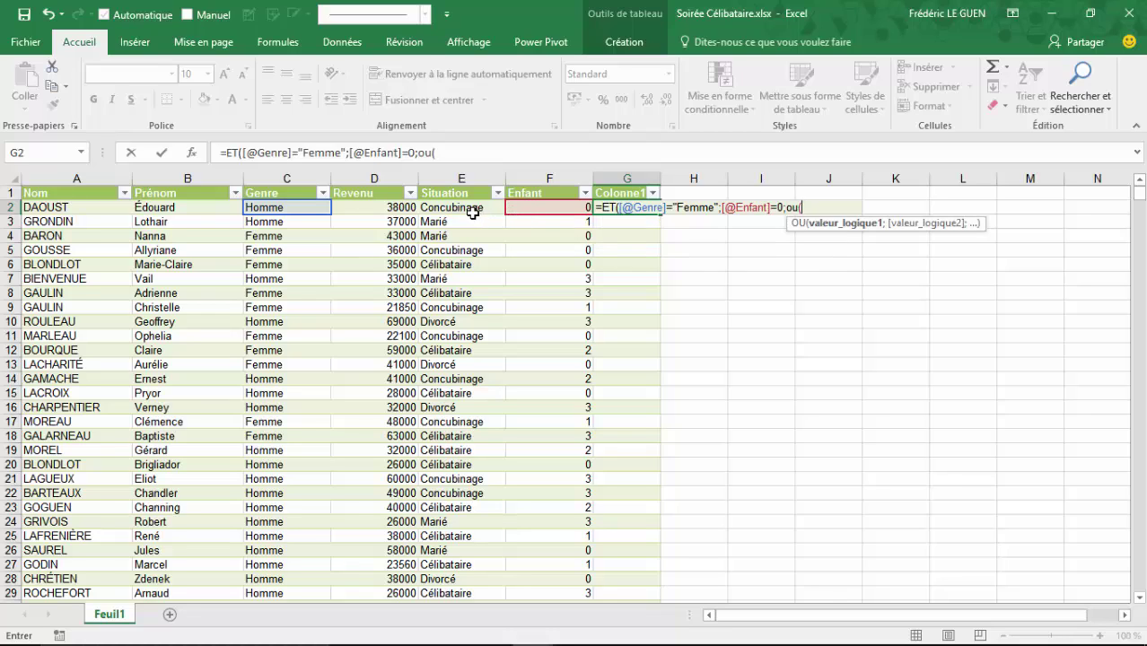
click(469, 208)
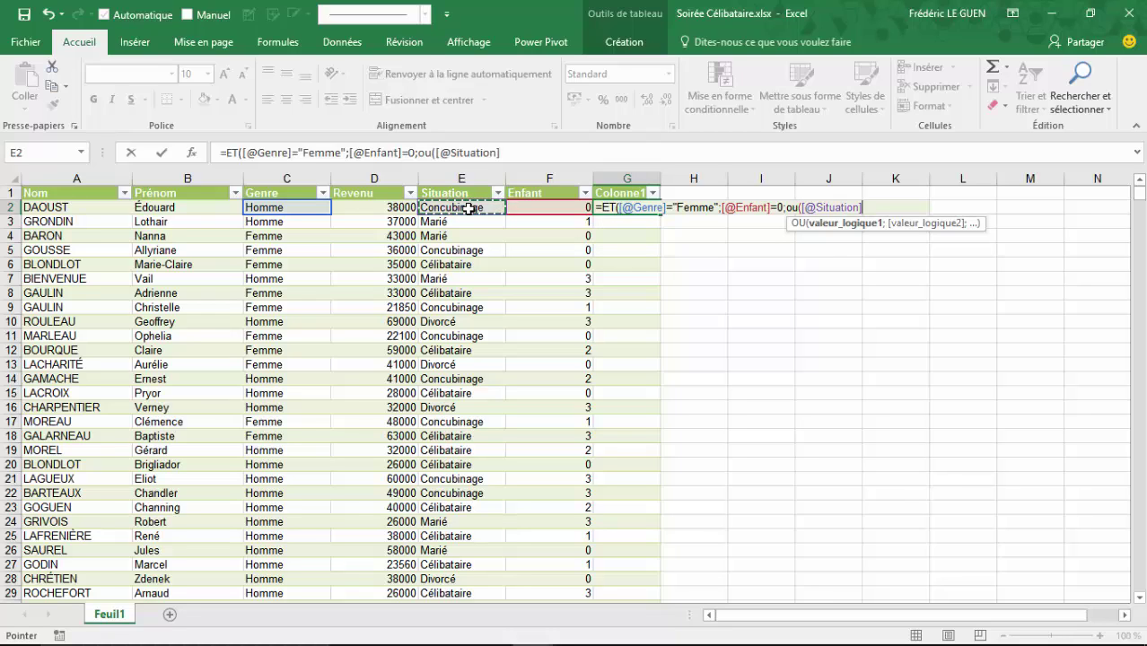
text(="C)
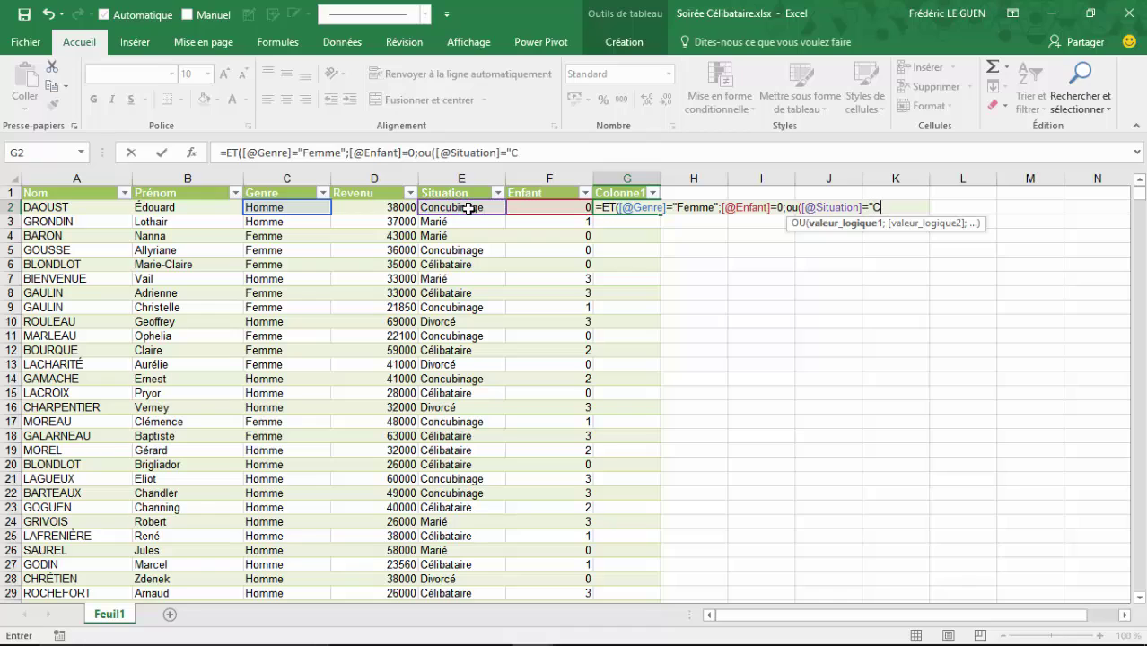
text(éli)
text(bataire")
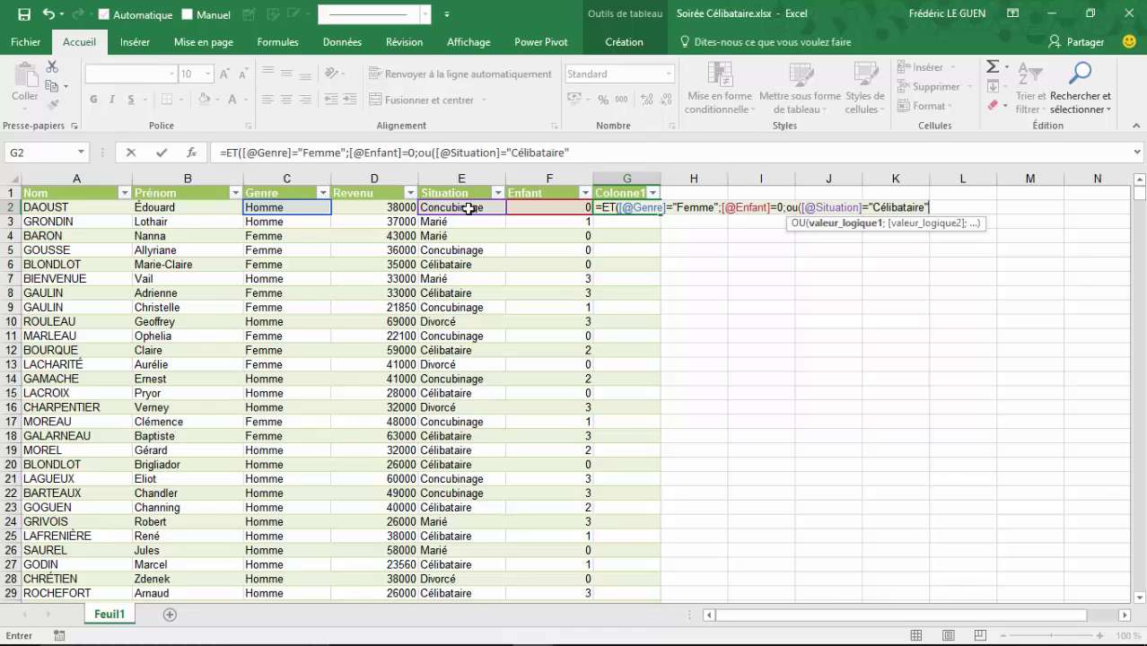
text(;)
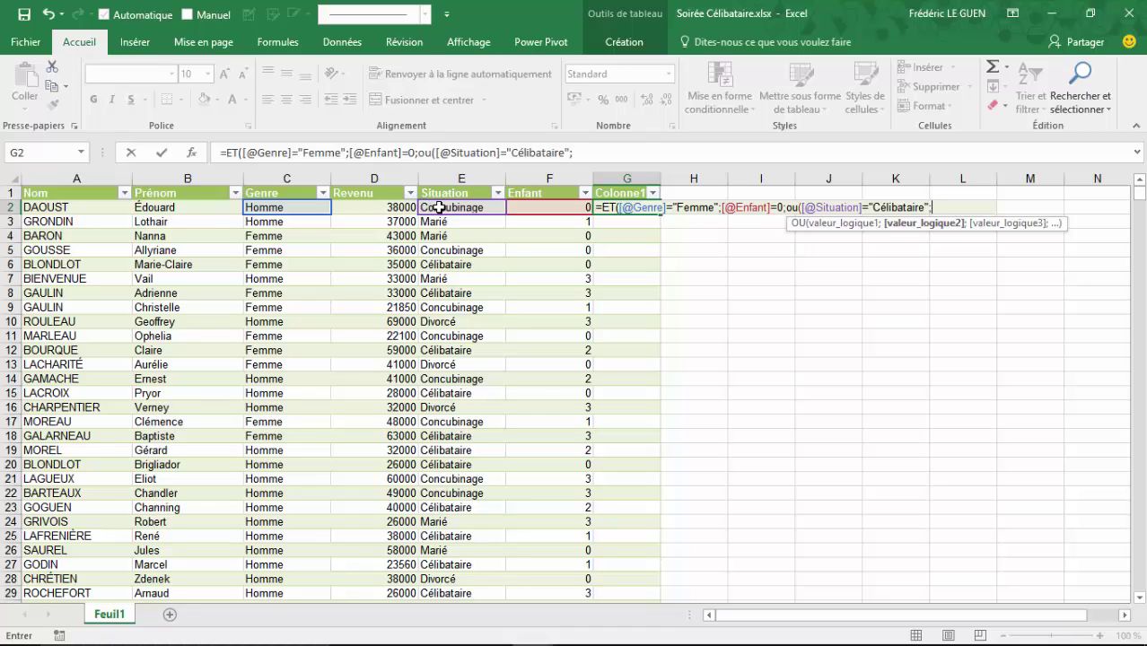
click(439, 208)
text(=")
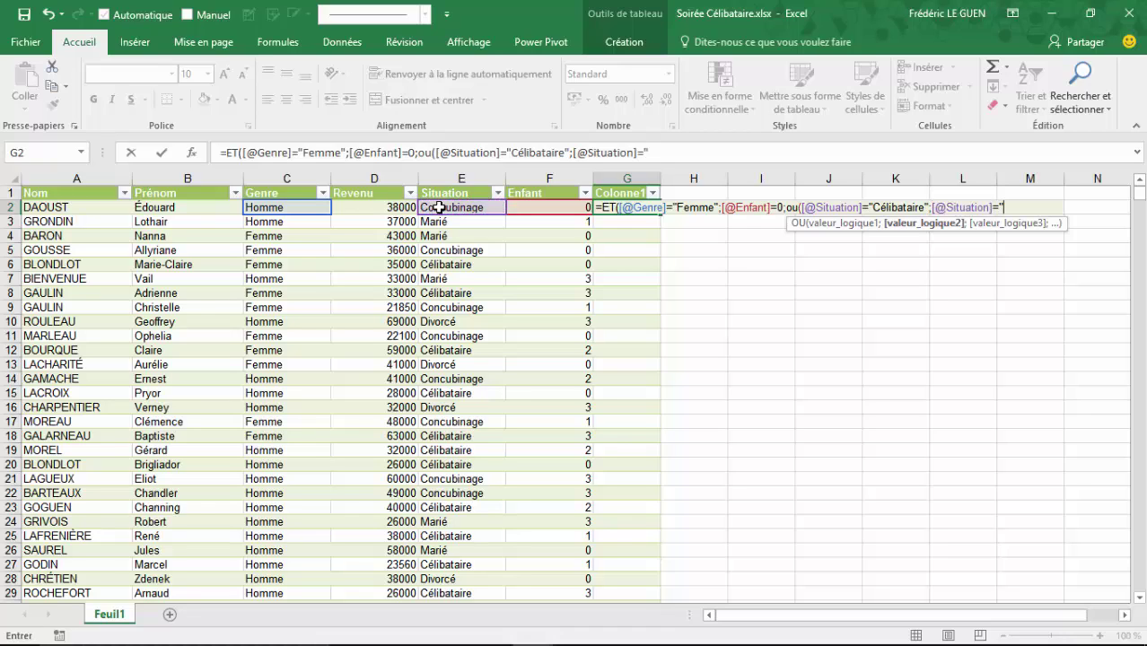
text(Divorc)
text(é")
text())
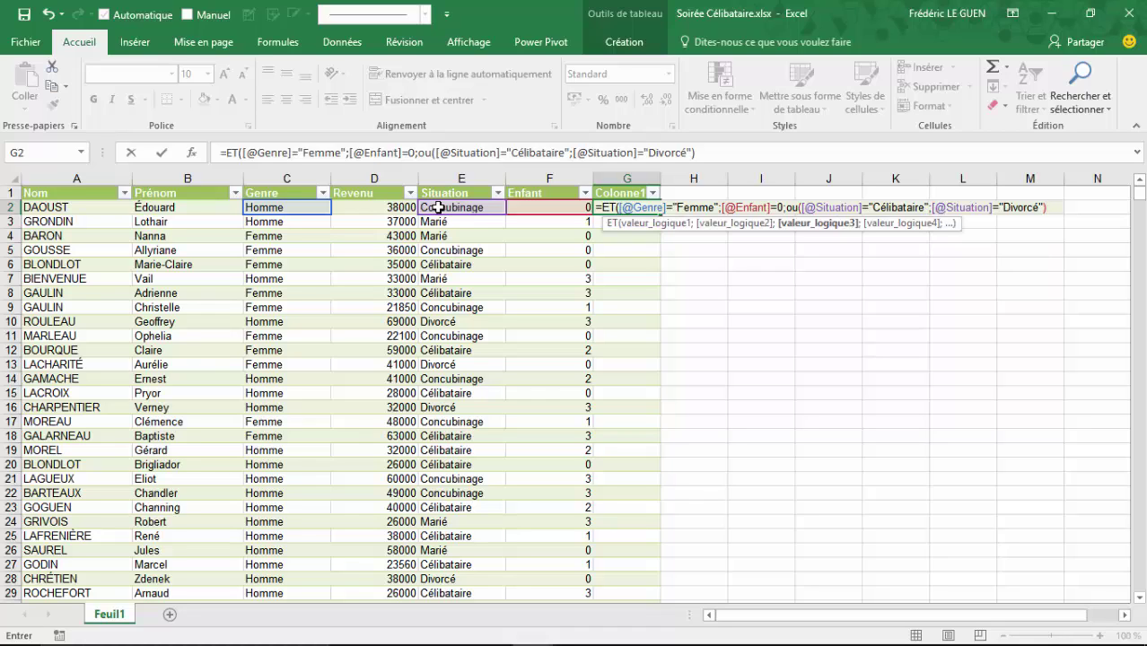
text())
key(Return)
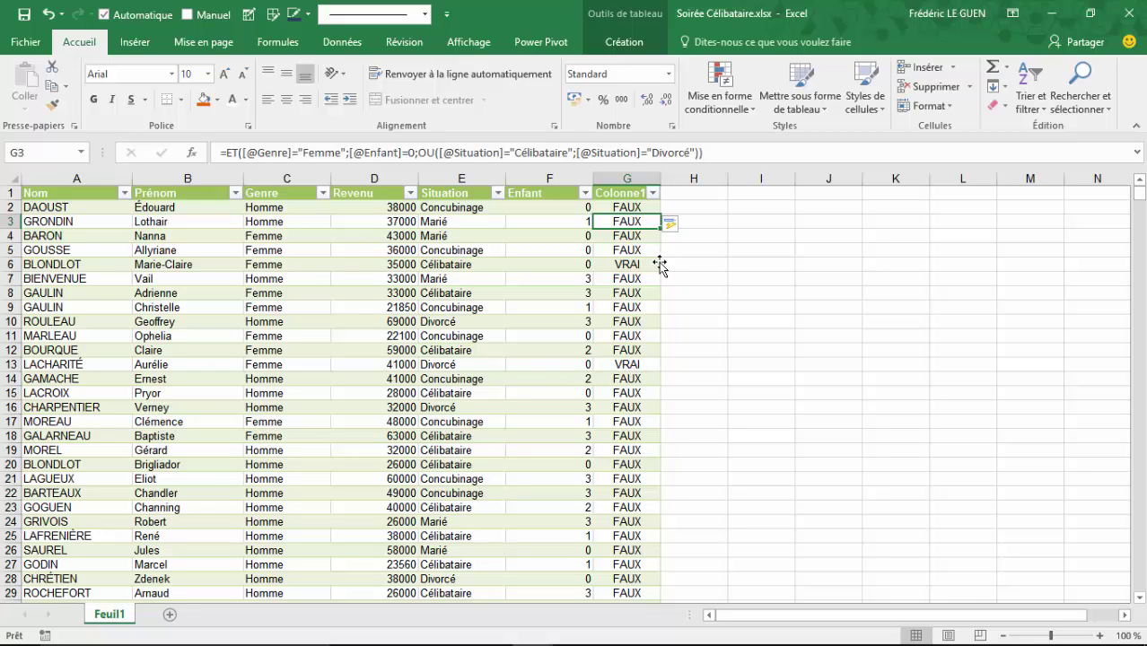
click(653, 192)
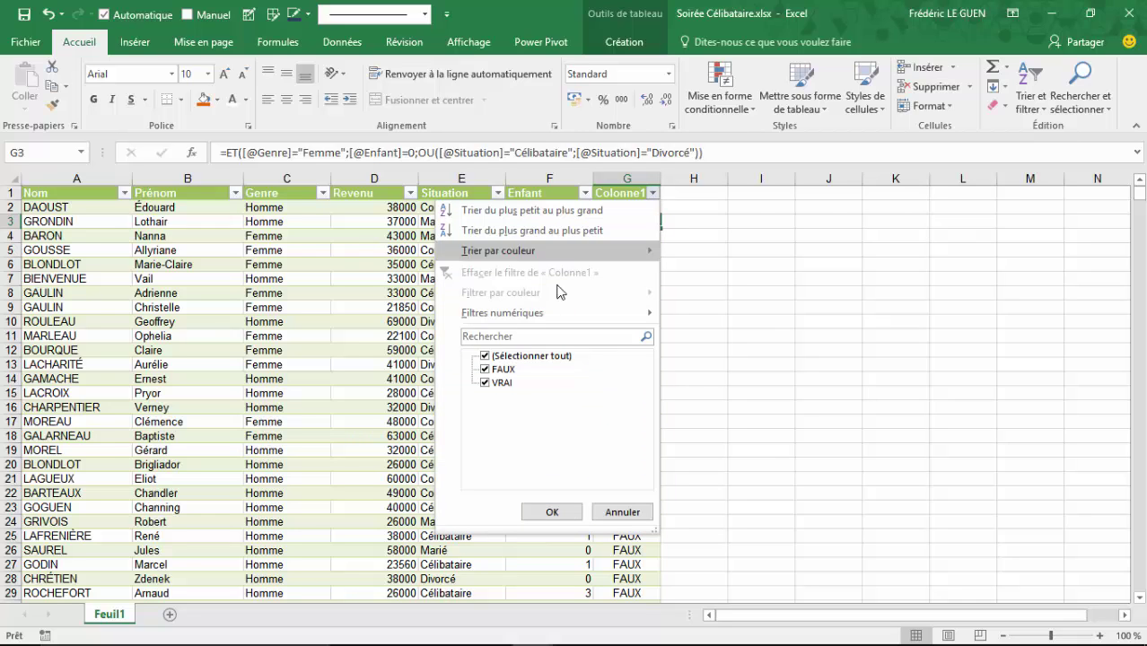
click(485, 370)
click(548, 510)
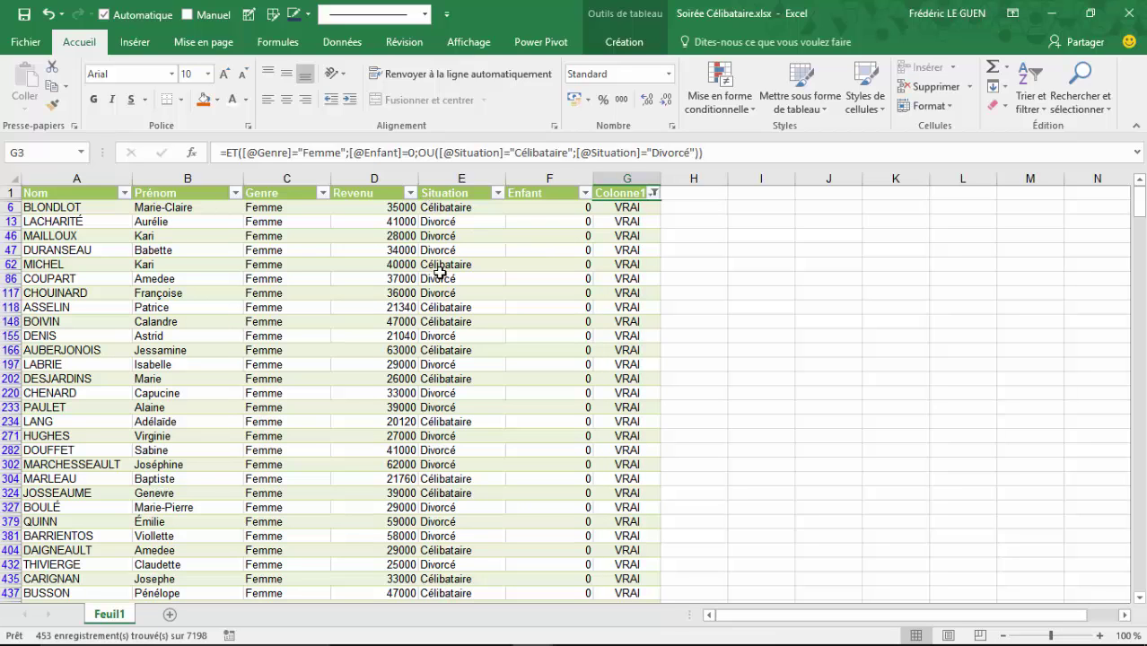
click(653, 194)
click(530, 271)
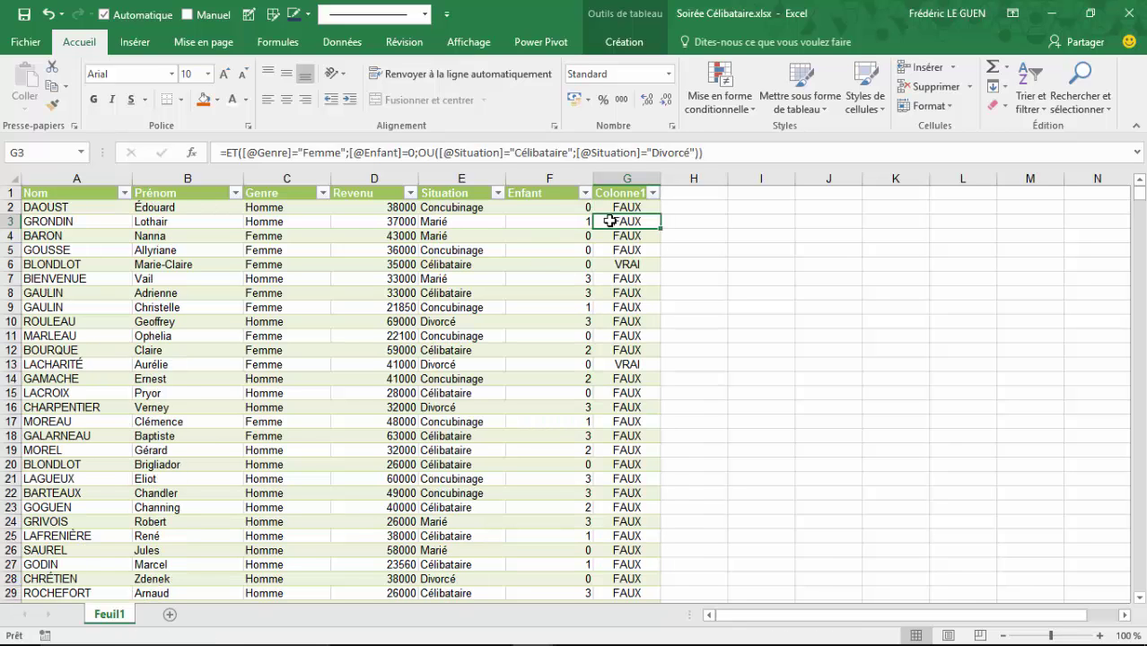
click(619, 207)
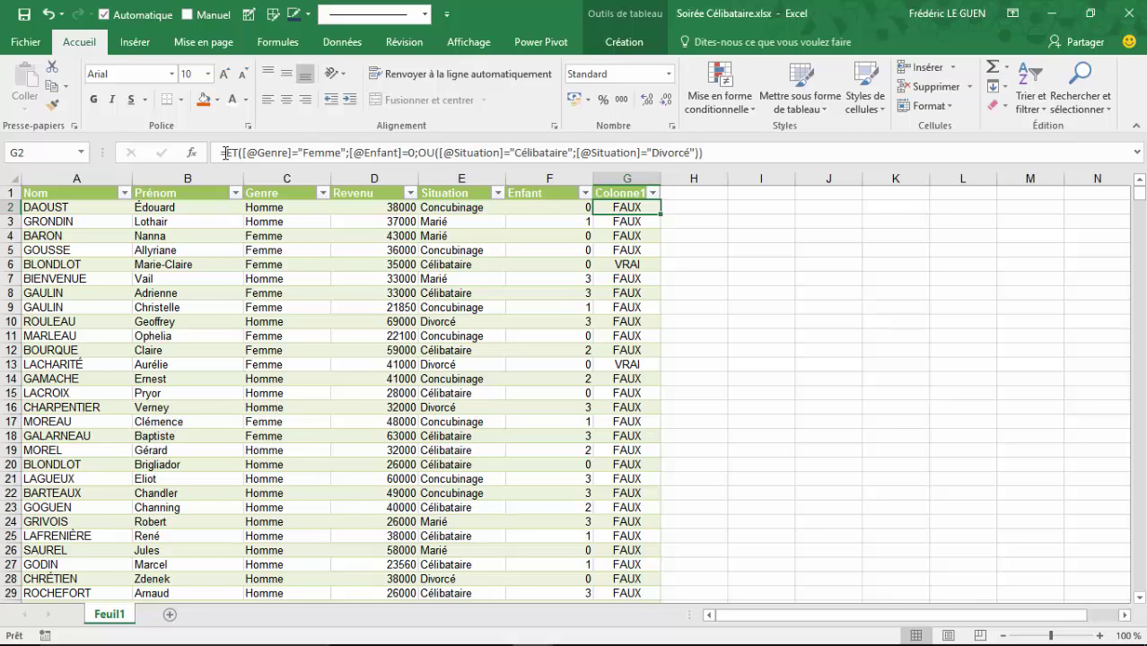
Wrap the G2 test in SI(...;1;0) so rows show 1 or 0
click(227, 154)
text(s)
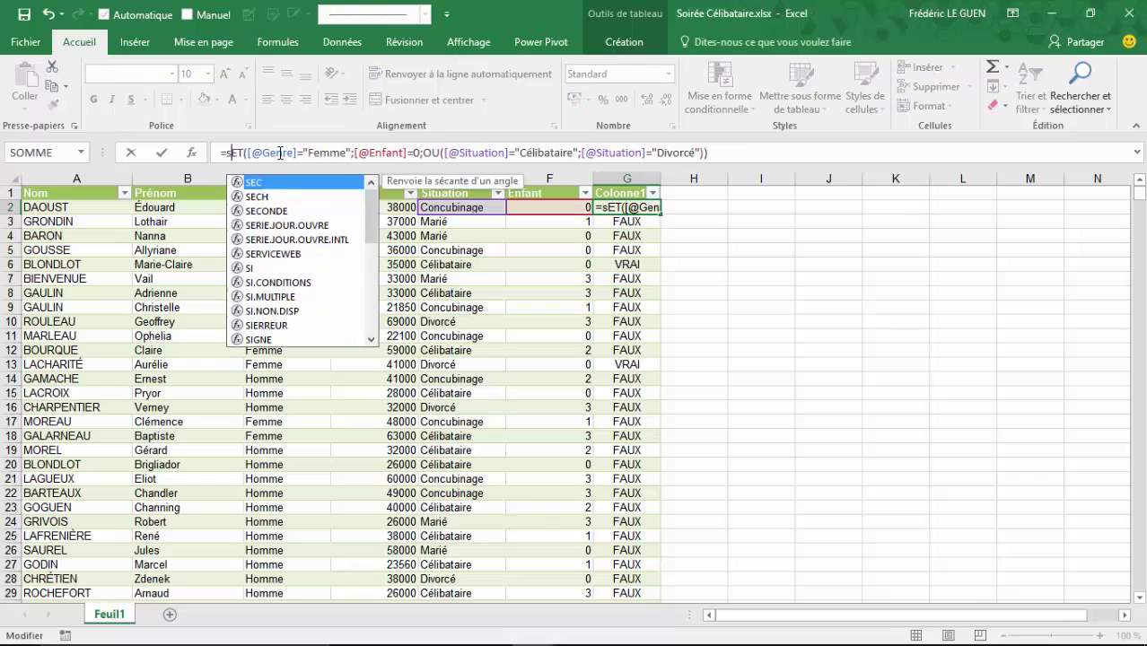
text(i()
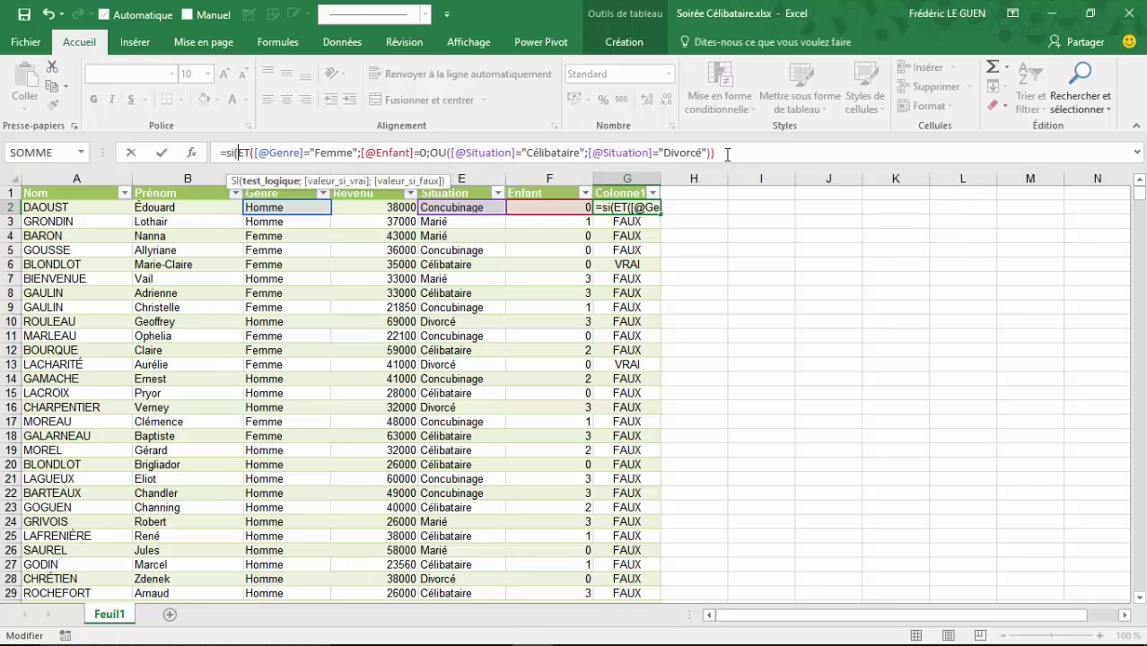
click(729, 154)
text(;)
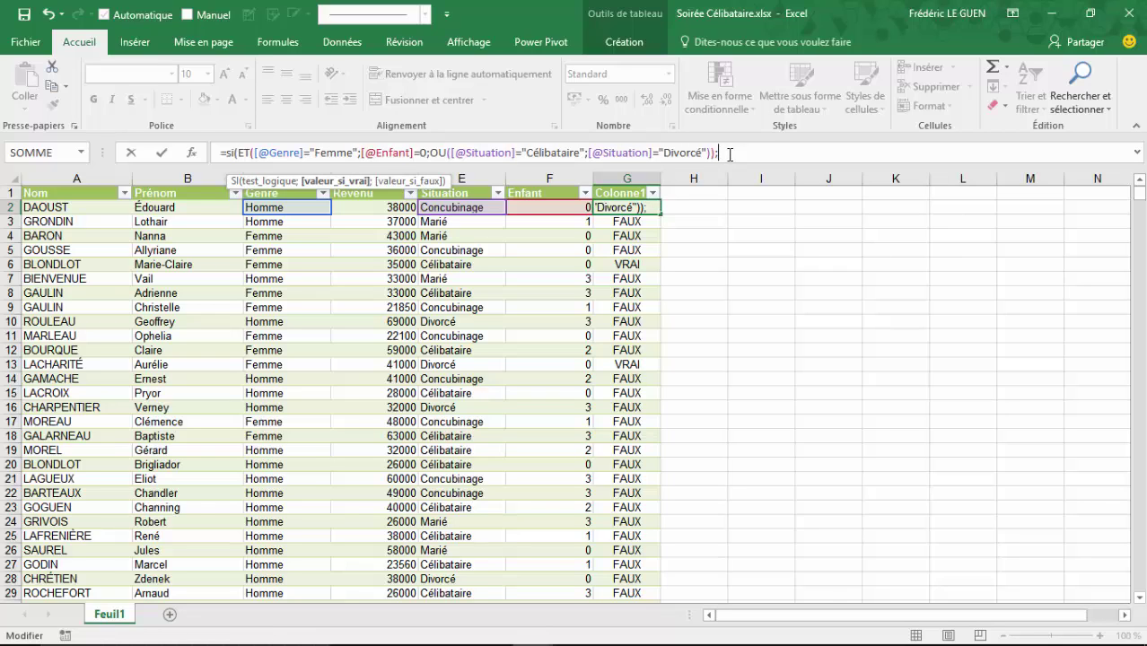
text(1;0)
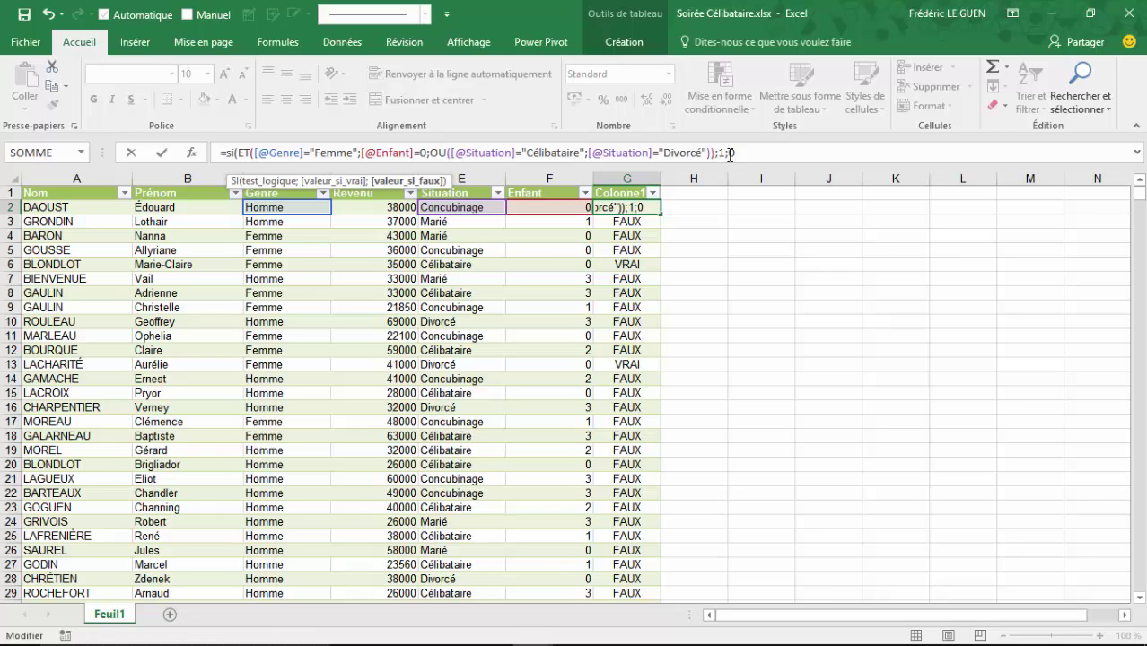
text())
key(Return)
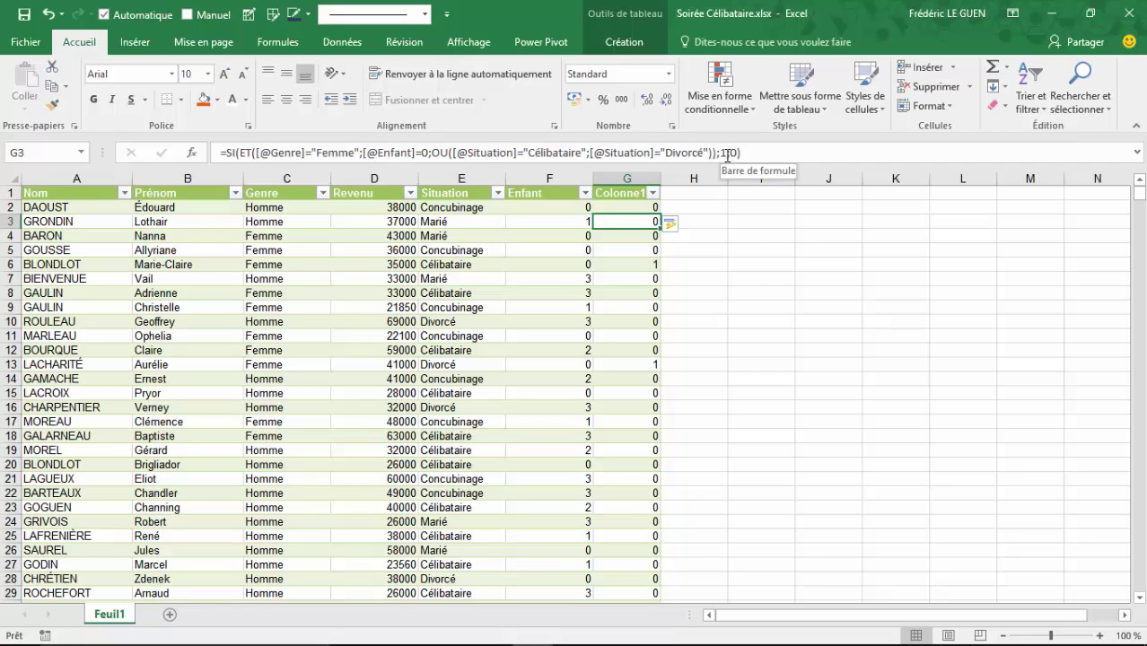
Enable Ligne Total on the Création tab and check that G7200 totals 453
click(619, 48)
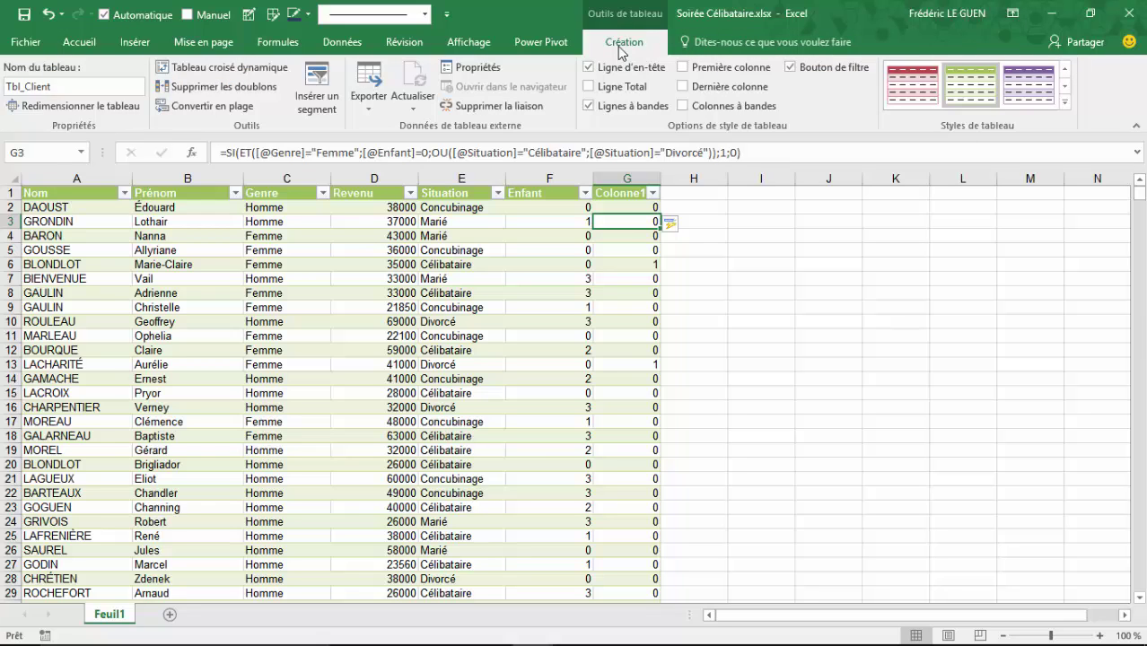
click(589, 86)
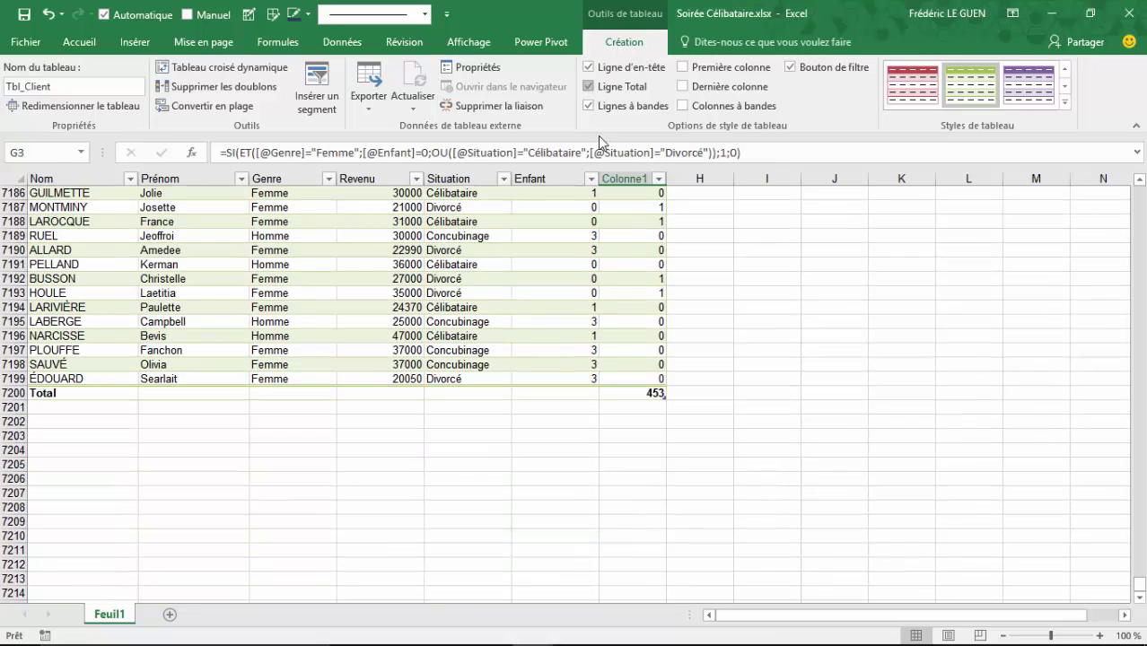
click(649, 393)
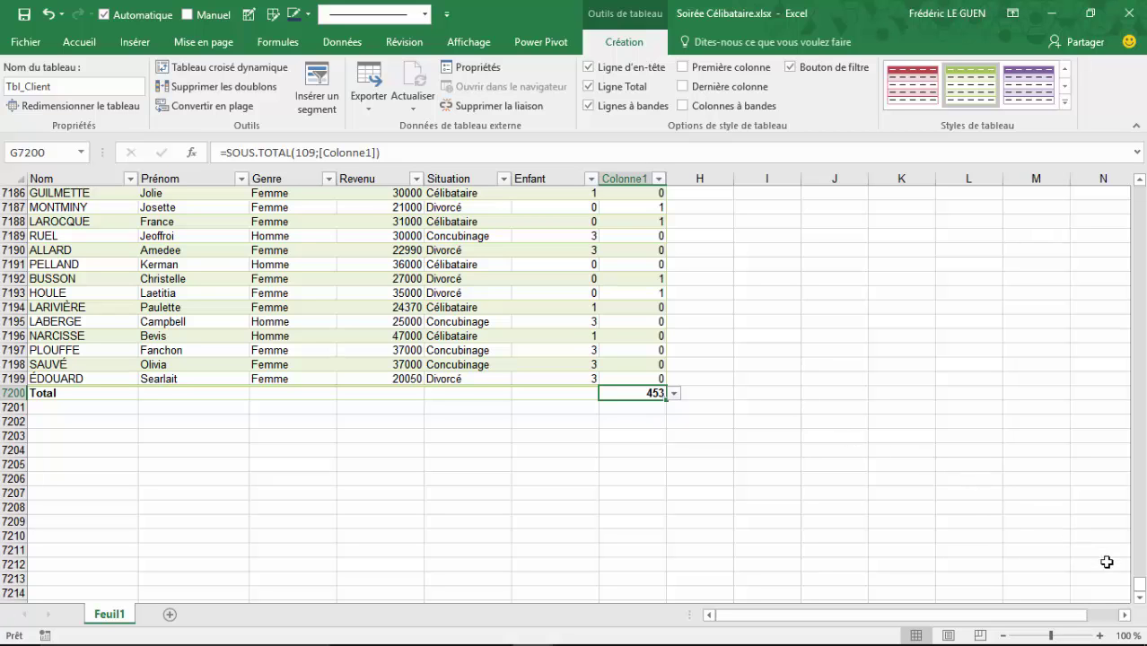
drag(1139, 589, 1140, 193)
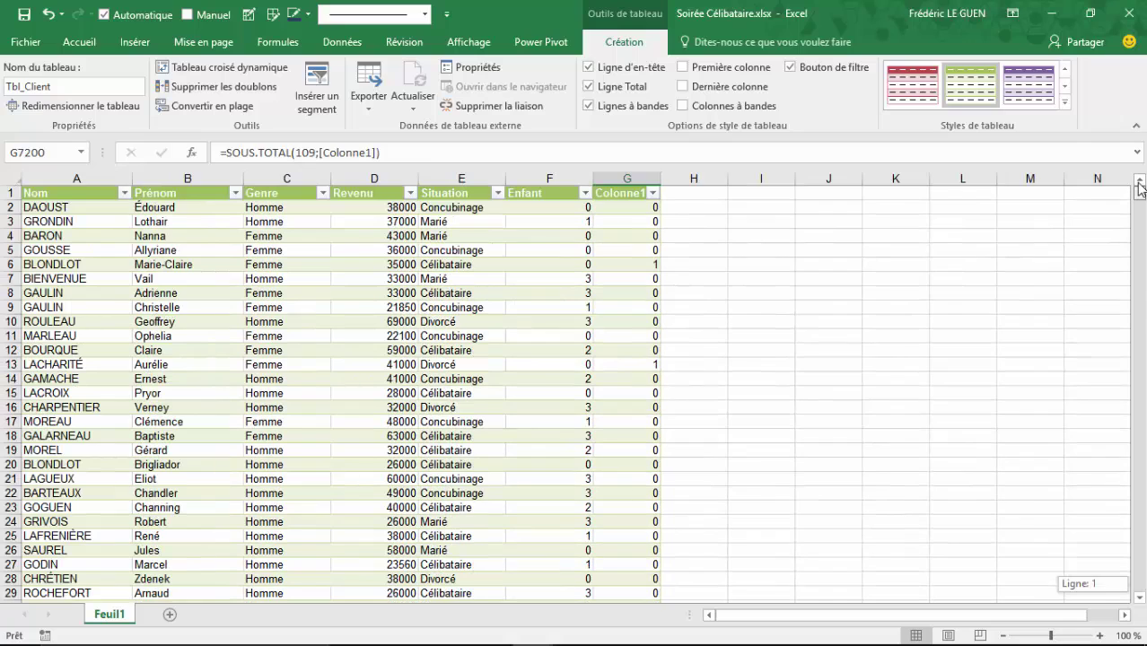
click(610, 207)
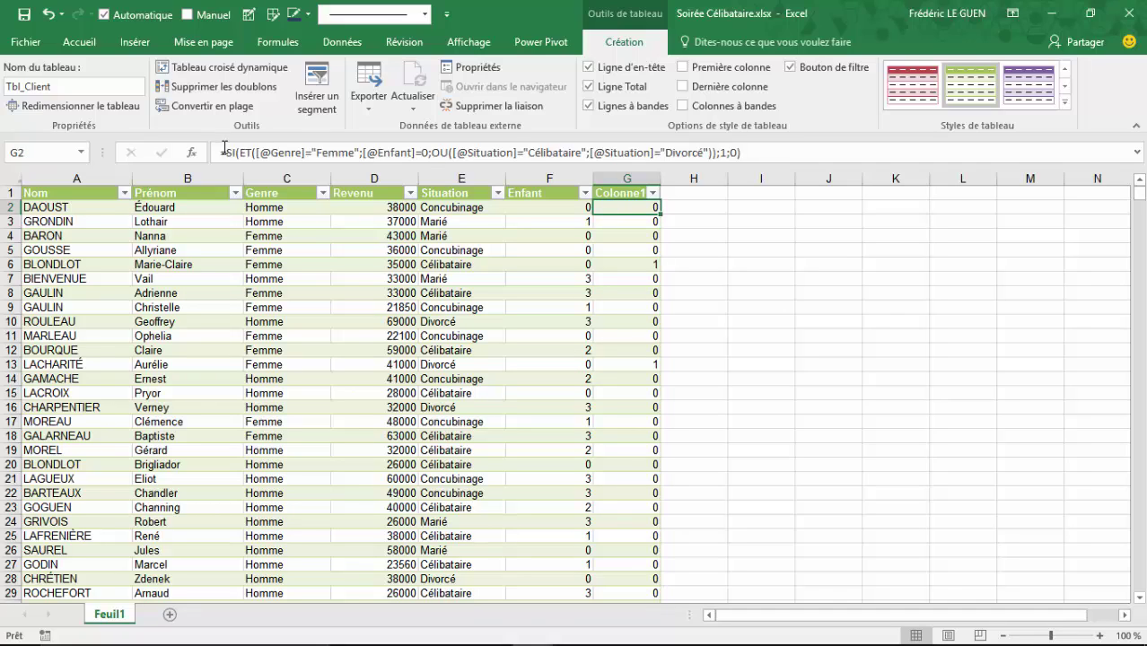
Strip the SI( wrapper and the ;1;0 arguments from the G2 formula
click(227, 150)
drag(227, 151, 239, 151)
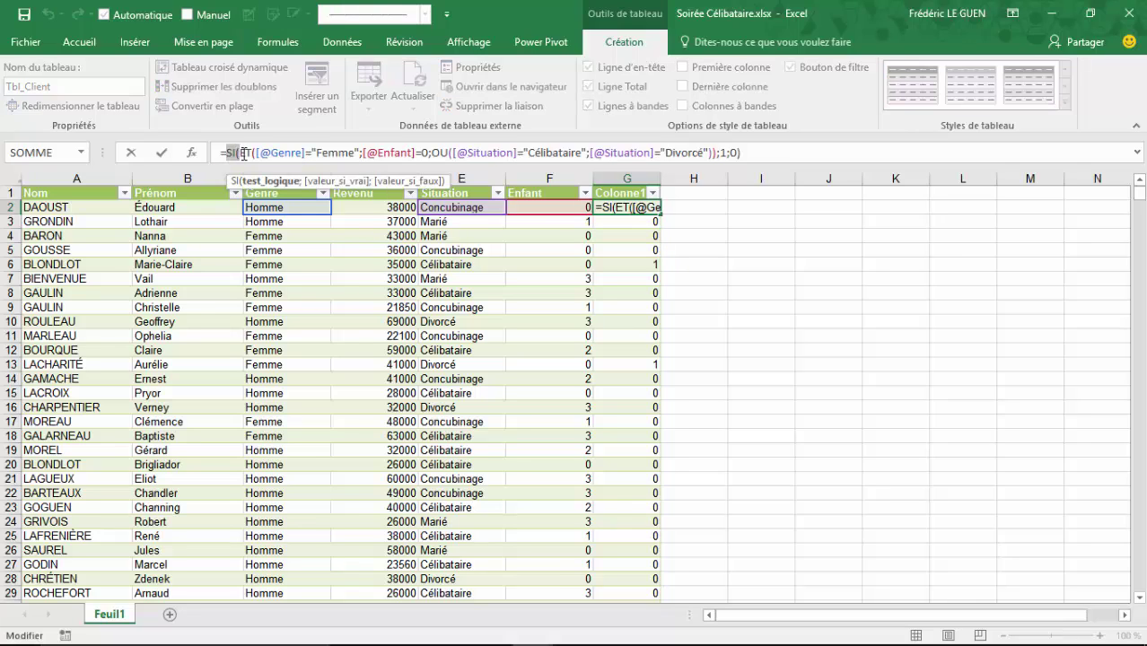
key(Delete)
drag(726, 153, 705, 154)
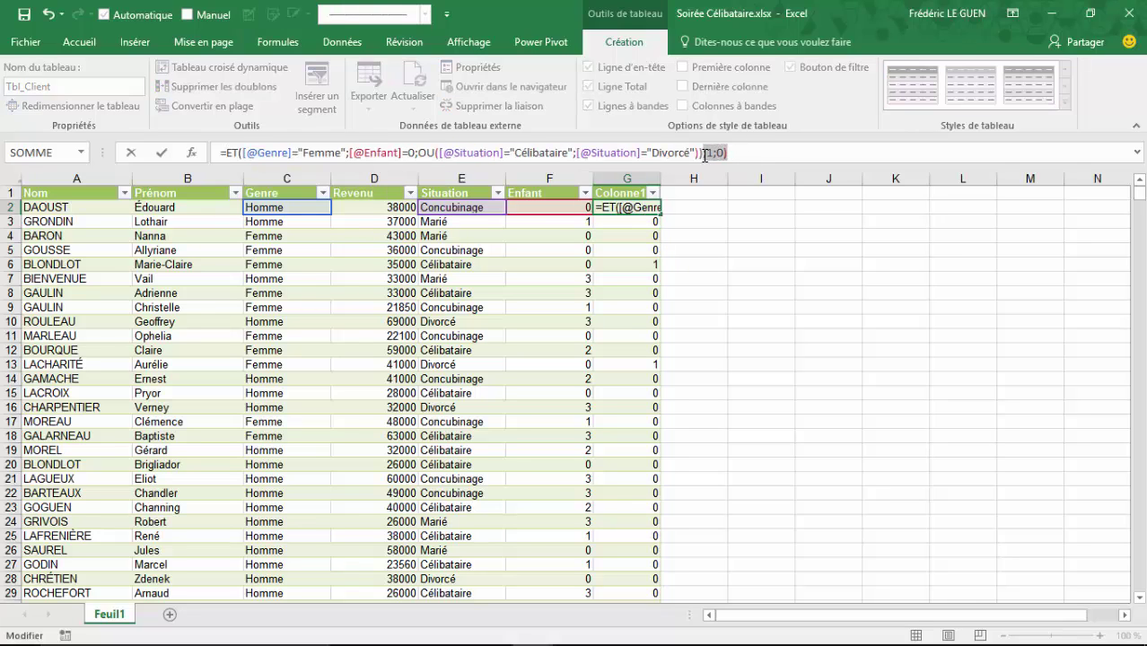
key(Delete)
key(Return)
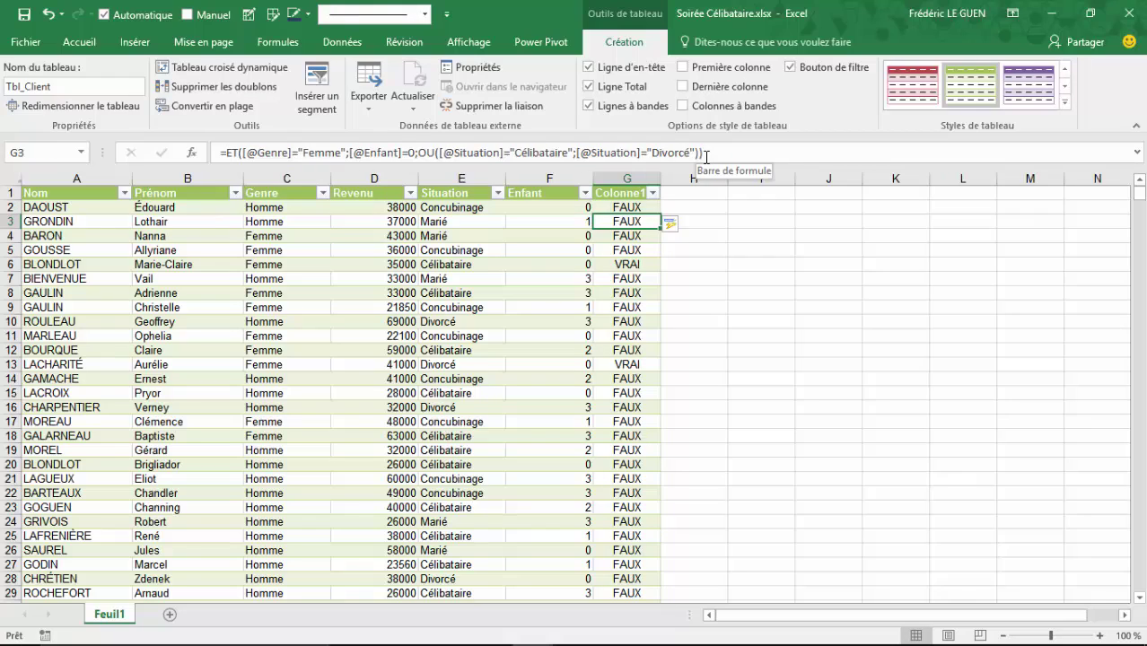
Append *1 to the ET formula so it still yields 1/0
click(719, 154)
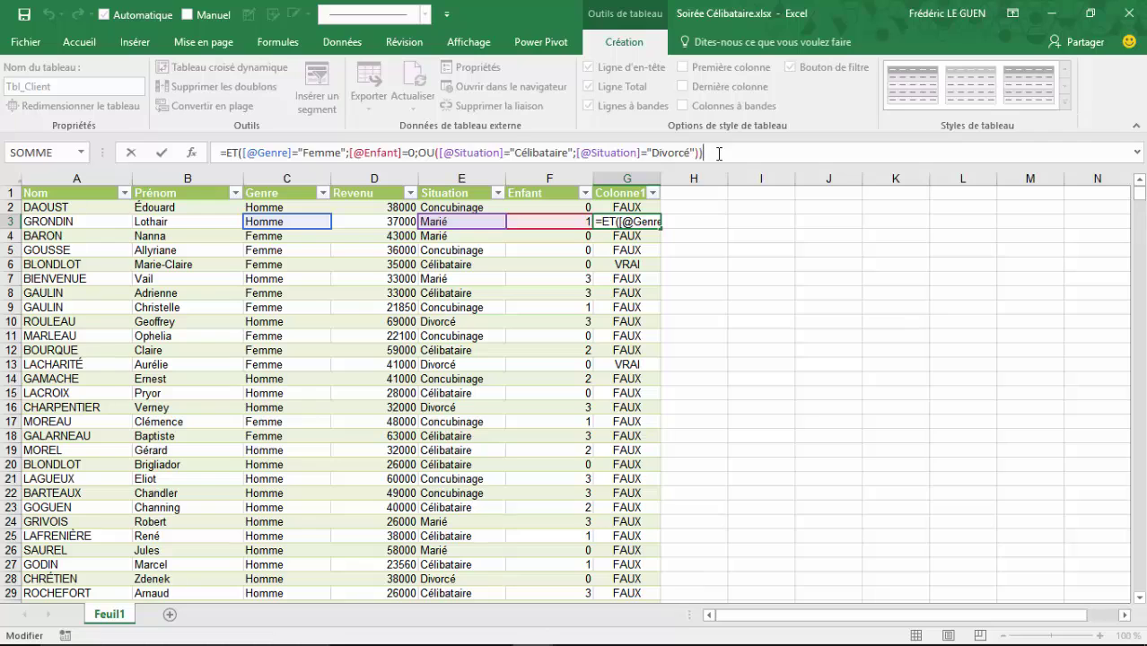
text(*1)
key(Return)
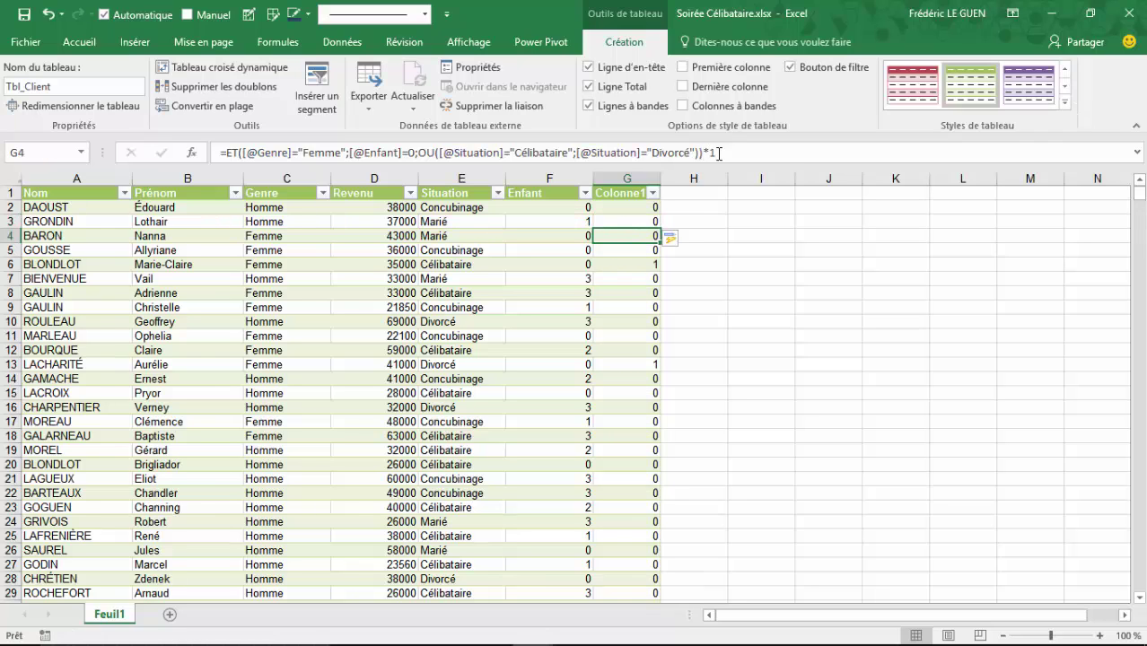